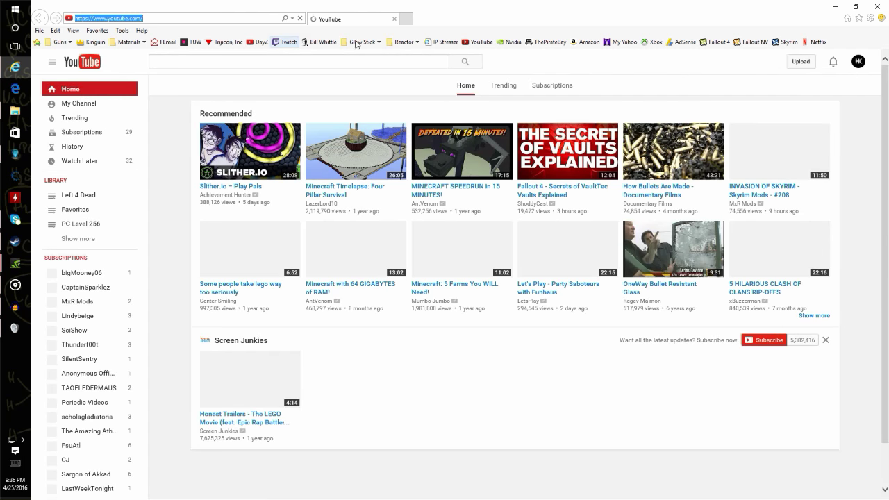
# - Search the web for "cheatengine" and open the official cheatengine.org site
pyautogui.write('cheat')
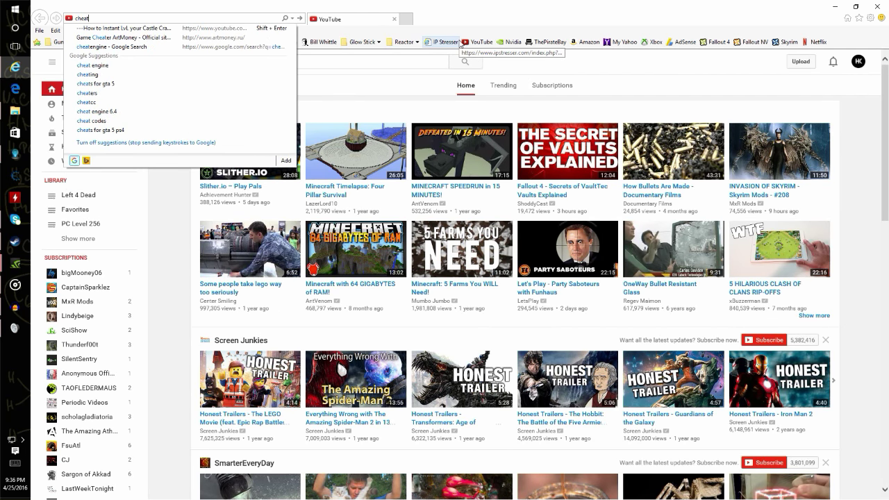
pyautogui.write('engin')
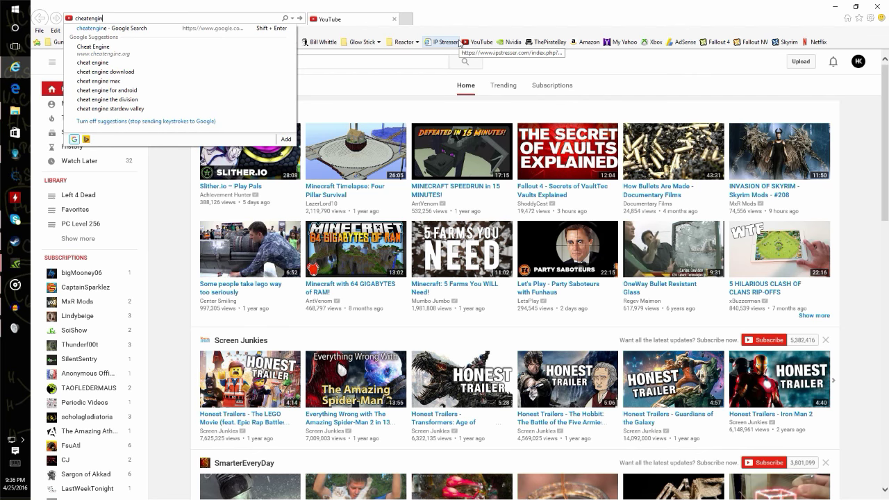
pyautogui.write('e')
pyautogui.press('Return')
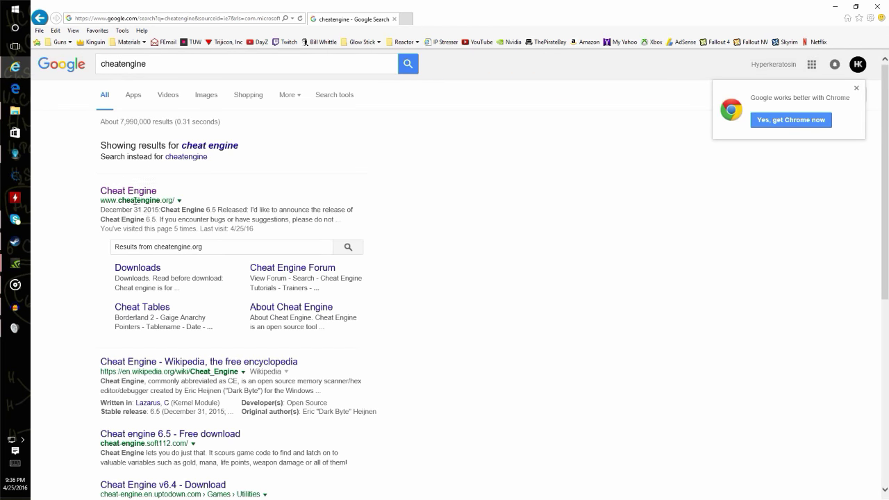
pyautogui.click(134, 197)
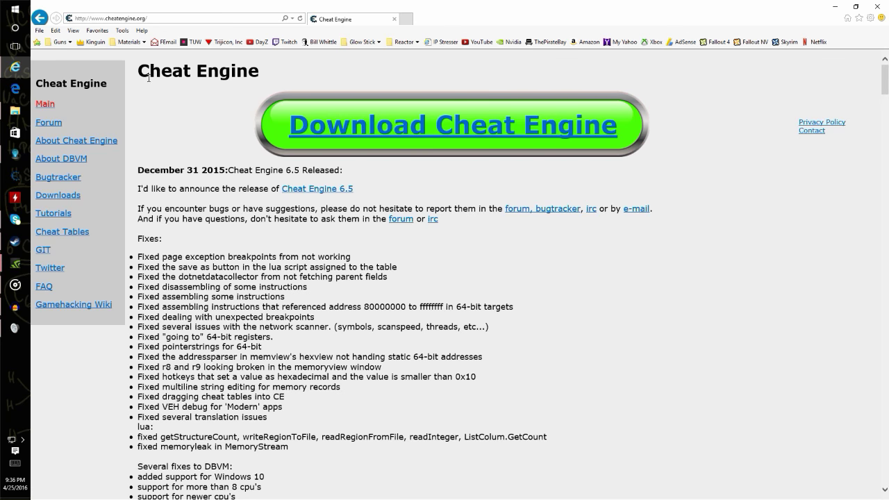
# - Look over the Cheat Engine home page, and examine the current and older versions offered on its Downloads page
pyautogui.scroll(-5, 148, 78)
pyautogui.scroll(-10, 206, 144)
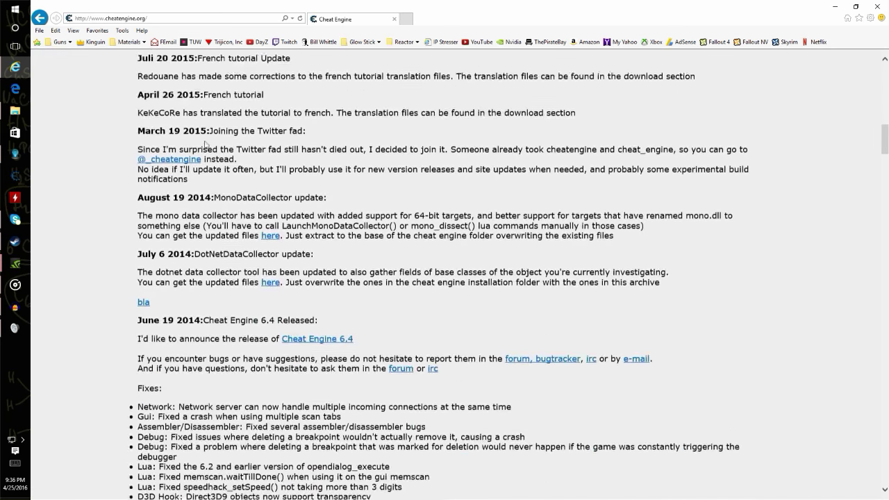
pyautogui.scroll(15, 206, 143)
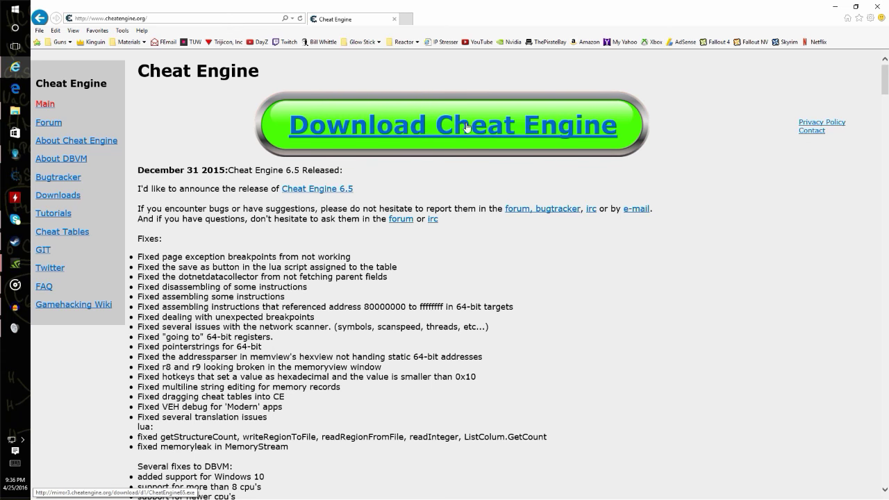
pyautogui.click(57, 197)
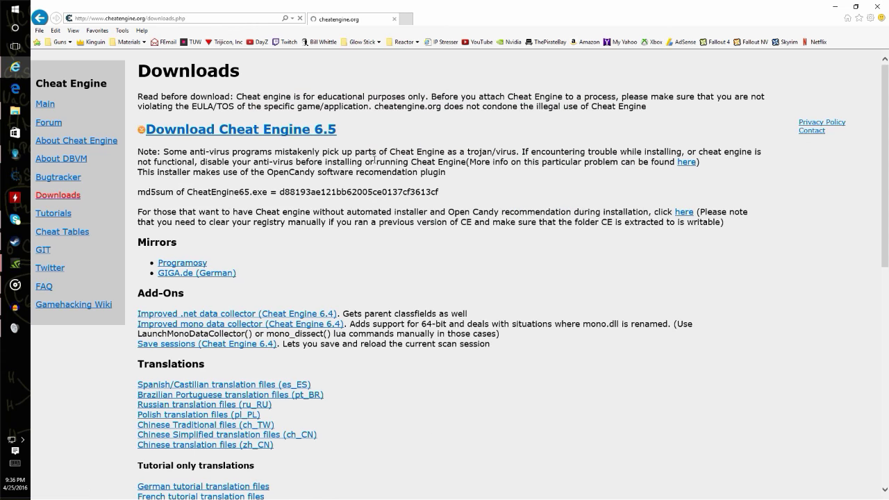
pyautogui.scroll(-5, 262, 140)
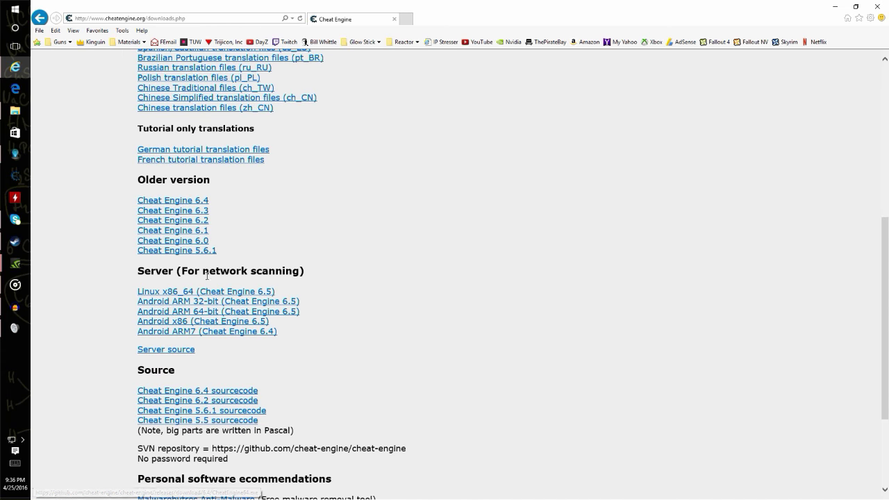
pyautogui.scroll(5, 330, 258)
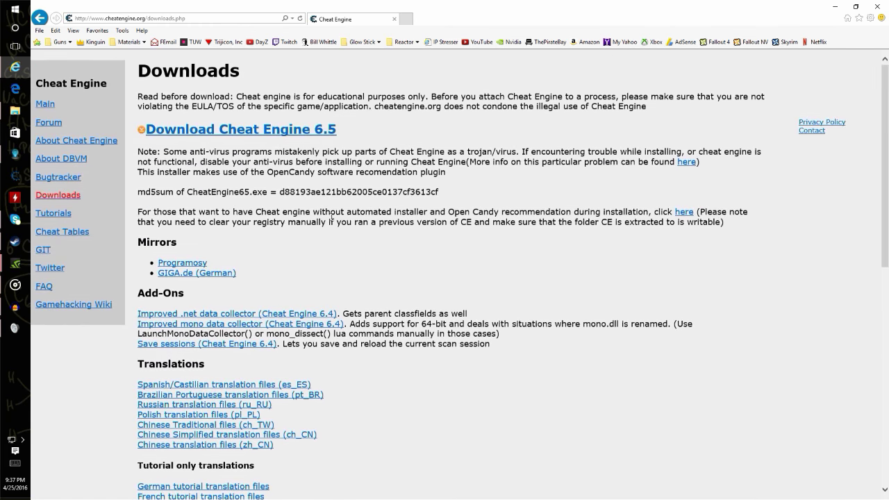
# - Leave the browser, launch Castle Crashers from the desktop and choose the Castle Crashers game mode
pyautogui.click(867, 3)
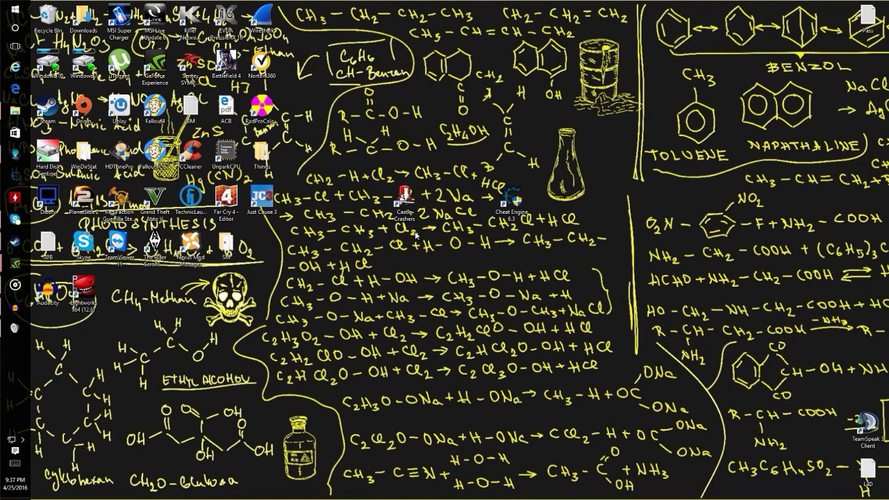
pyautogui.doubleClick(404, 201)
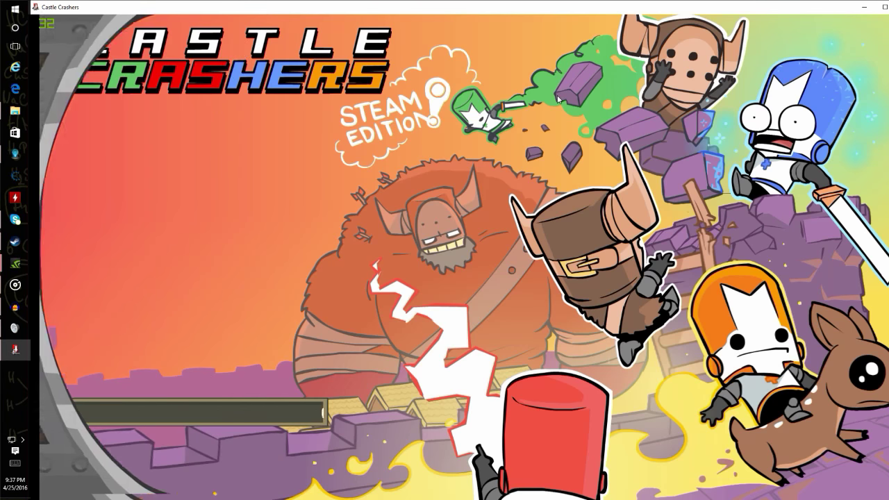
pyautogui.click(249, 124)
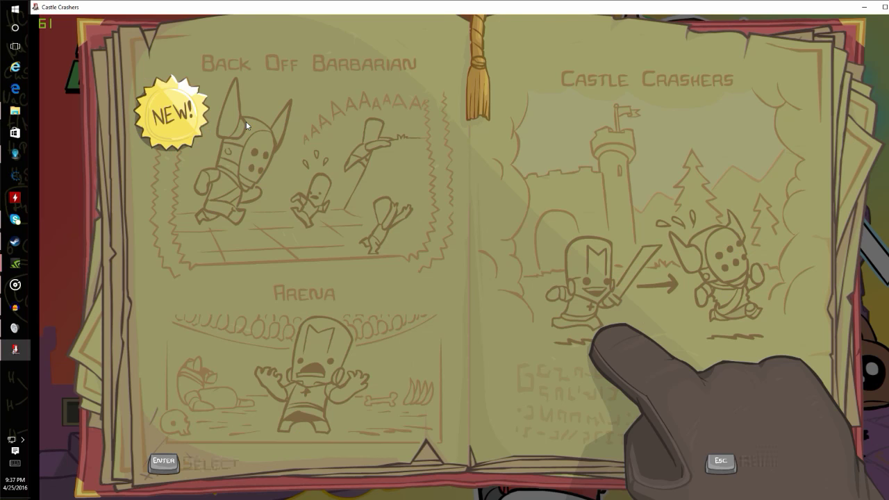
pyautogui.click(606, 214)
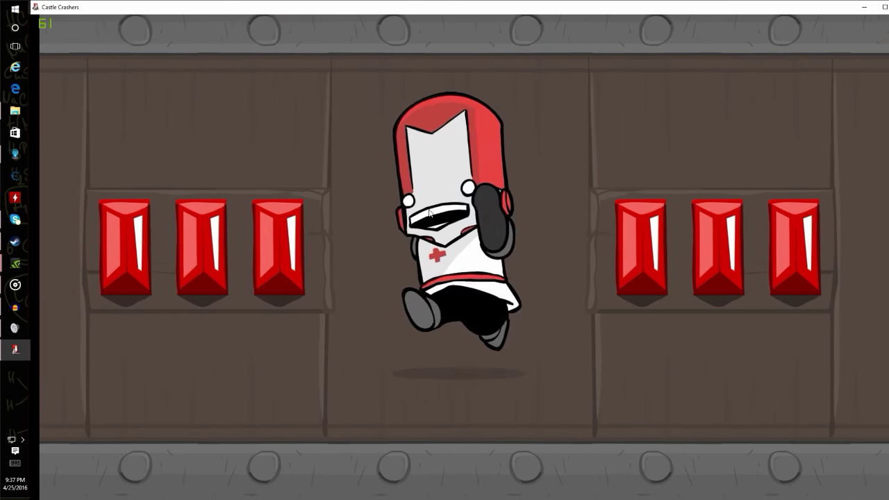
# - Choose the level 4 orange fire knight and enter the world map with that character
pyautogui.press('Down')
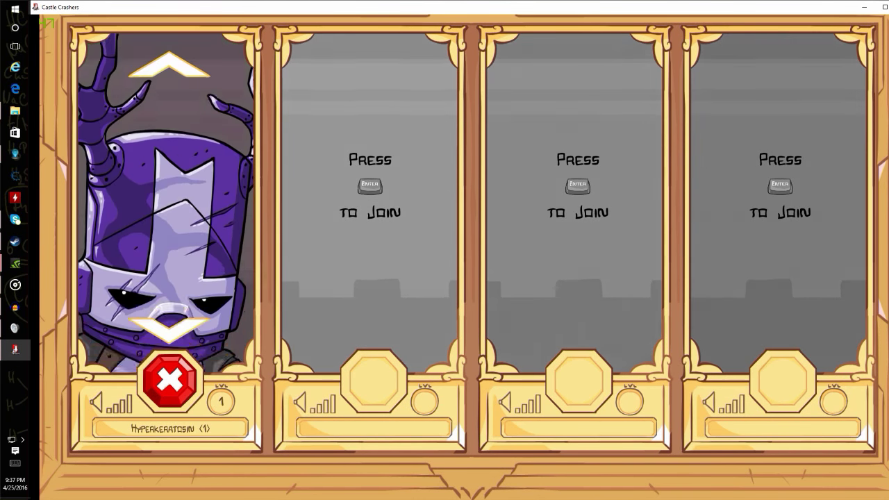
pyautogui.press('Down')
pyautogui.press('Down')
pyautogui.press('Down')
pyautogui.press('Down')
pyautogui.press('Down')
pyautogui.press('Up')
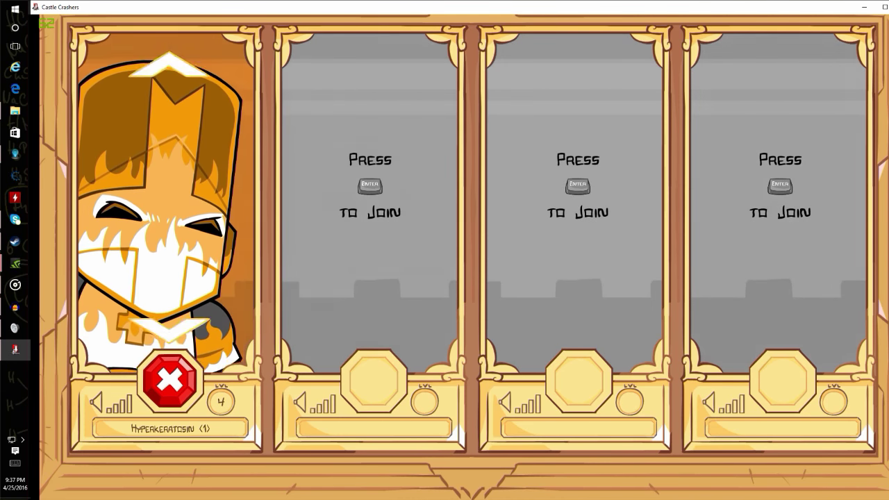
pyautogui.press('Return')
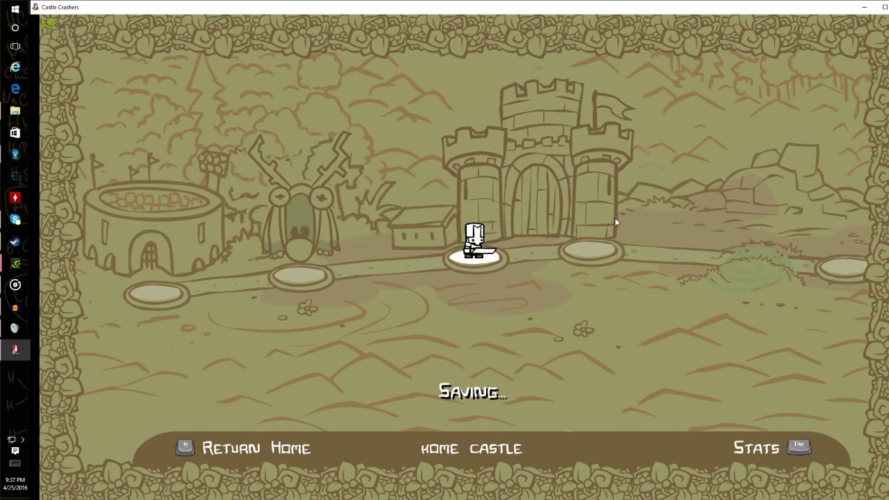
# - Check the character's stats screen, including the gold amount, and return to the world map
pyautogui.press('Tab')
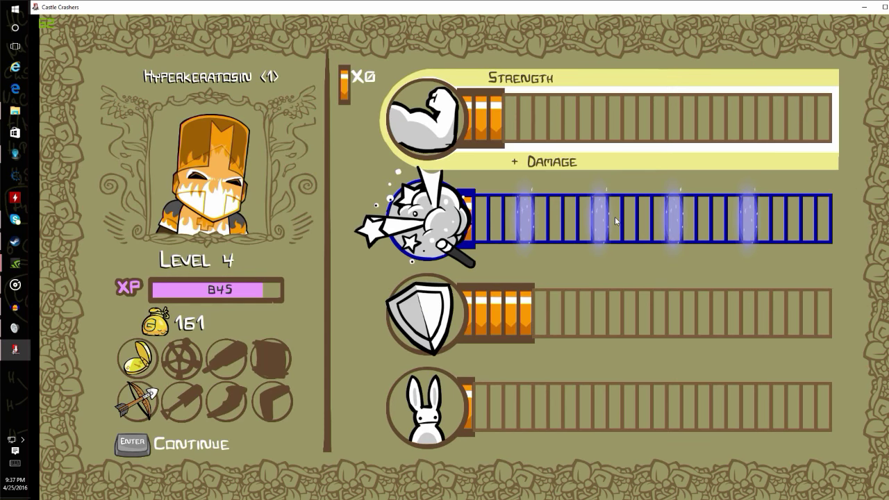
pyautogui.moveTo(484, 9); pyautogui.dragTo(481, 30)
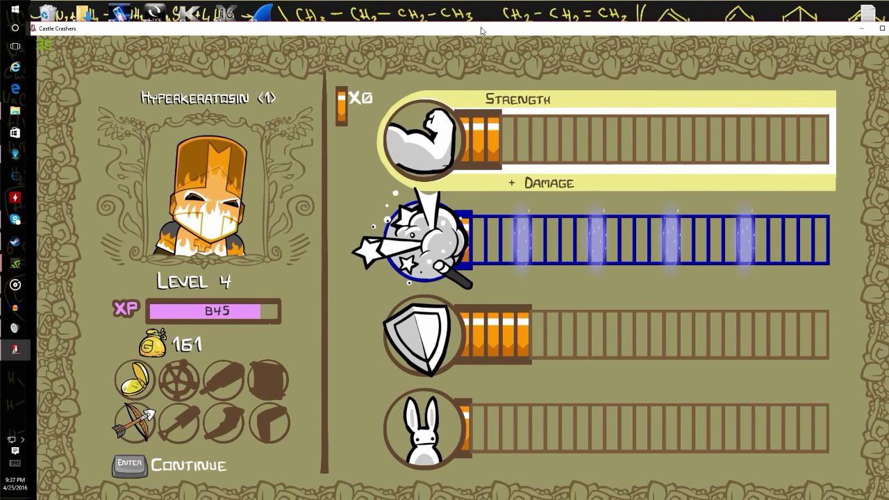
pyautogui.press('Return')
# - With the game paused and its window lowered to uncover the desktop, launch Cheat Engine 6.3 and allow it to make changes
pyautogui.press('Escape')
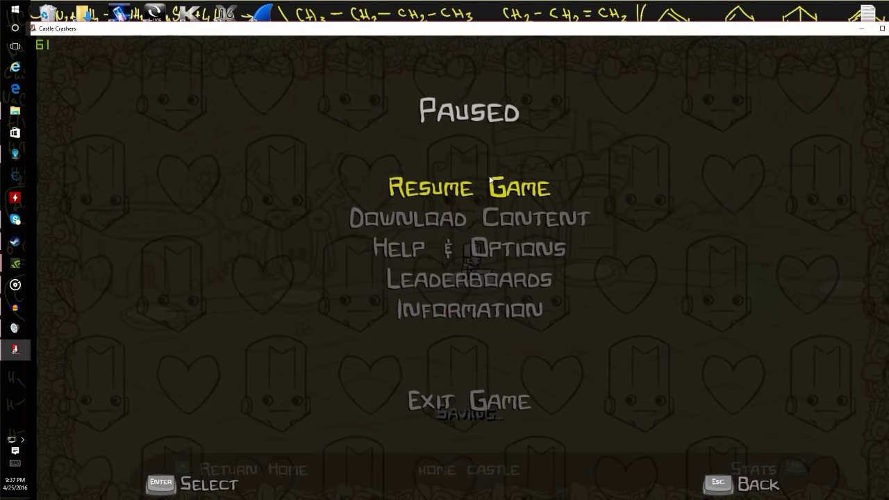
pyautogui.moveTo(474, 31); pyautogui.dragTo(526, 303)
pyautogui.click(518, 207)
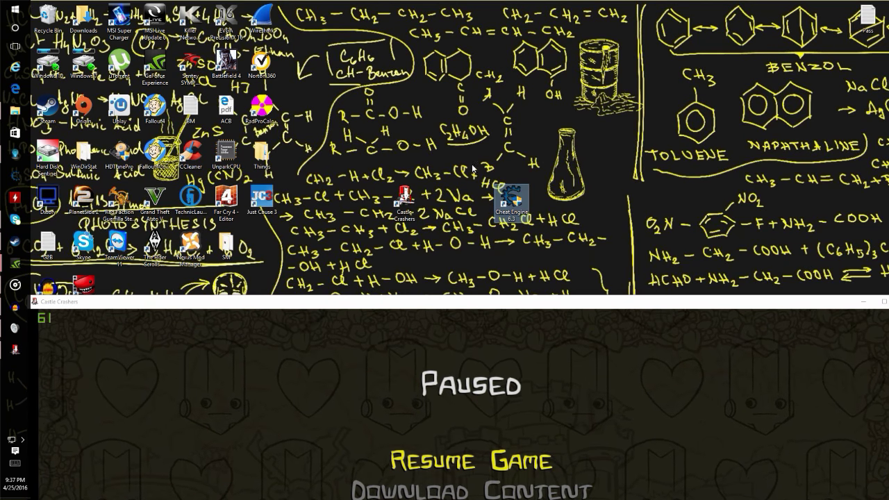
pyautogui.doubleClick(514, 203)
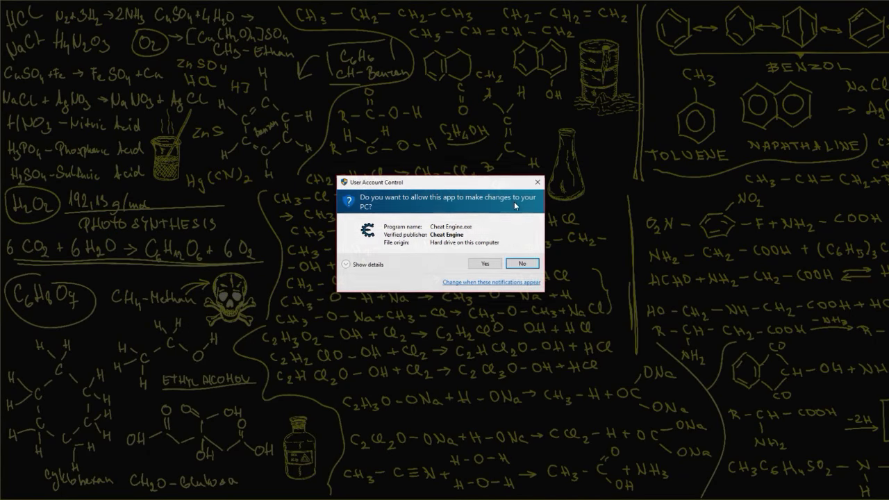
pyautogui.click(484, 261)
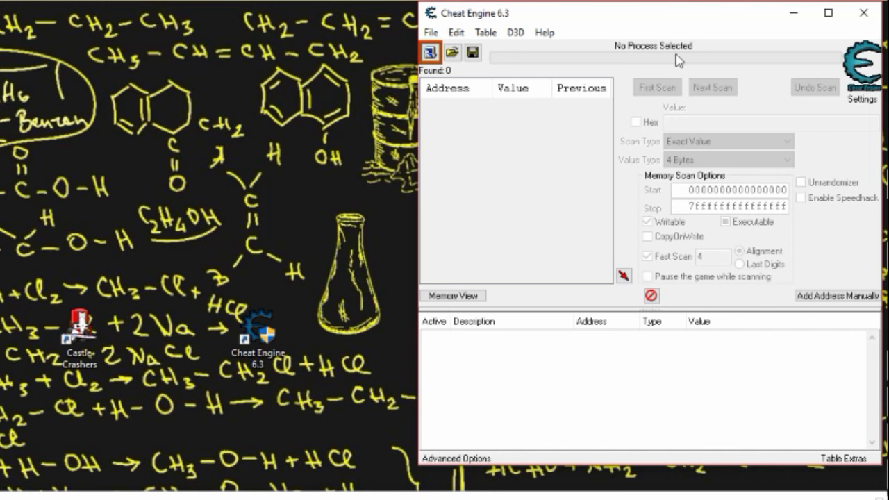
# - Attach Cheat Engine to the castle.exe process from the process list
pyautogui.click(430, 53)
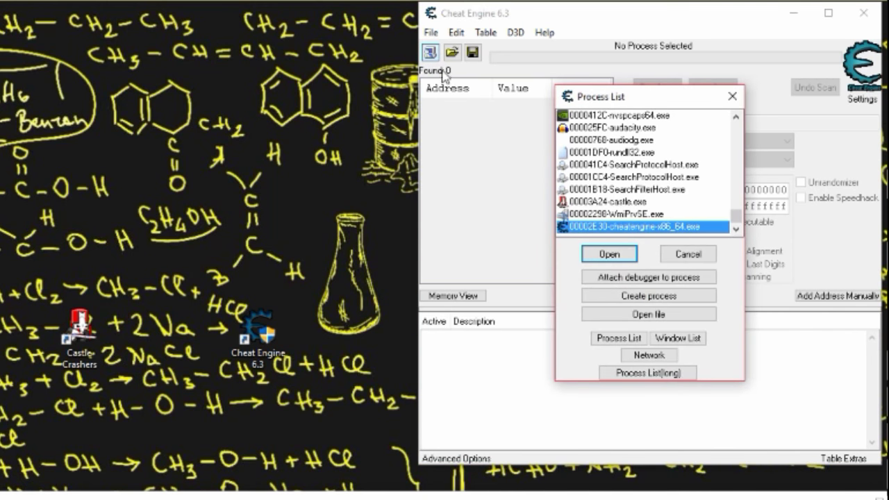
pyautogui.click(601, 202)
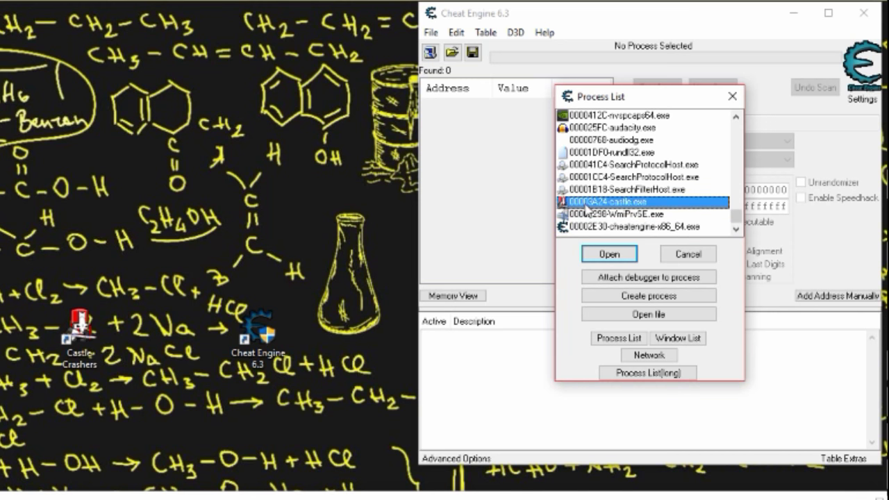
pyautogui.click(614, 254)
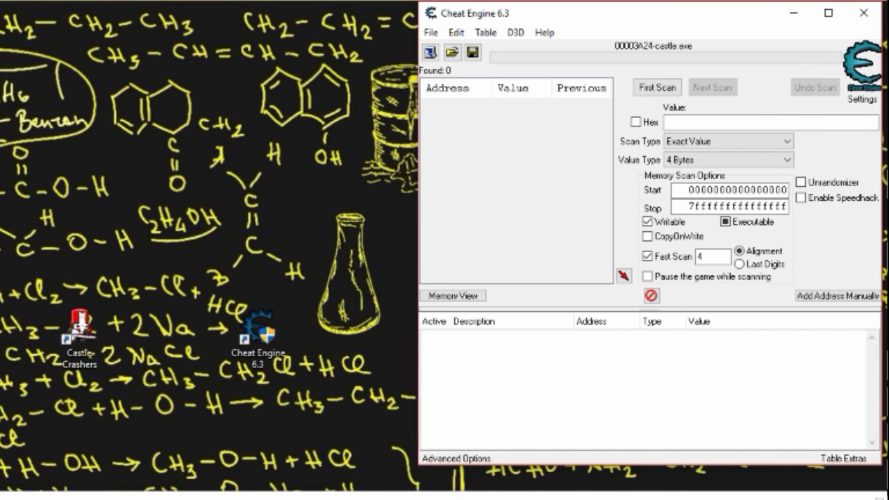
# - Resume Castle Crashers to show the character's stats, and arrange the game window so Cheat Engine stays accessible
pyautogui.moveTo(582, 305); pyautogui.dragTo(583, 13)
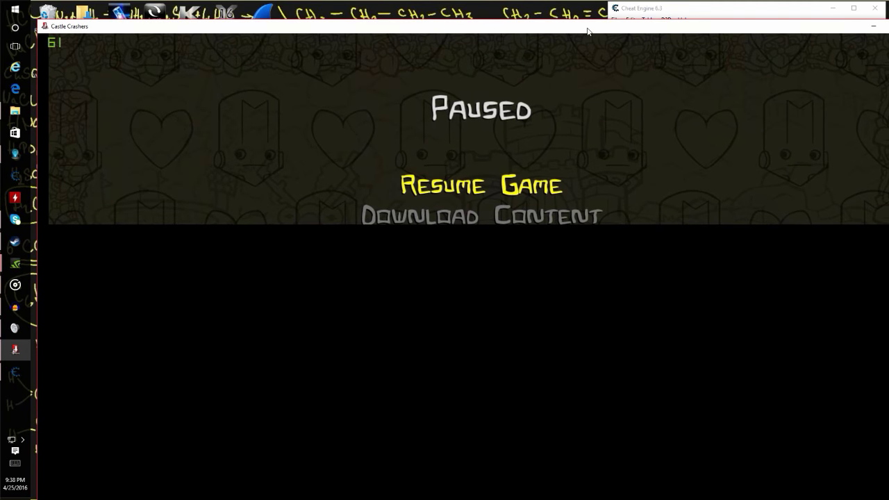
pyautogui.press('Escape')
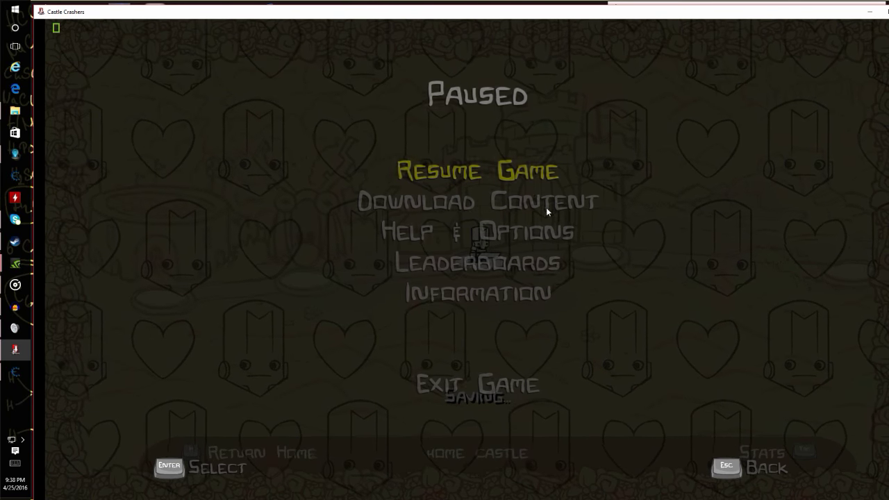
pyautogui.press('Tab')
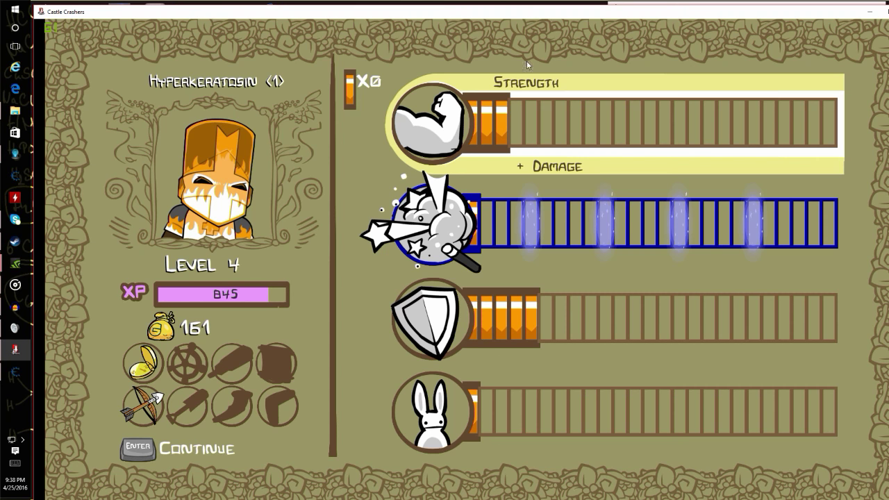
pyautogui.moveTo(536, 14); pyautogui.dragTo(523, 190)
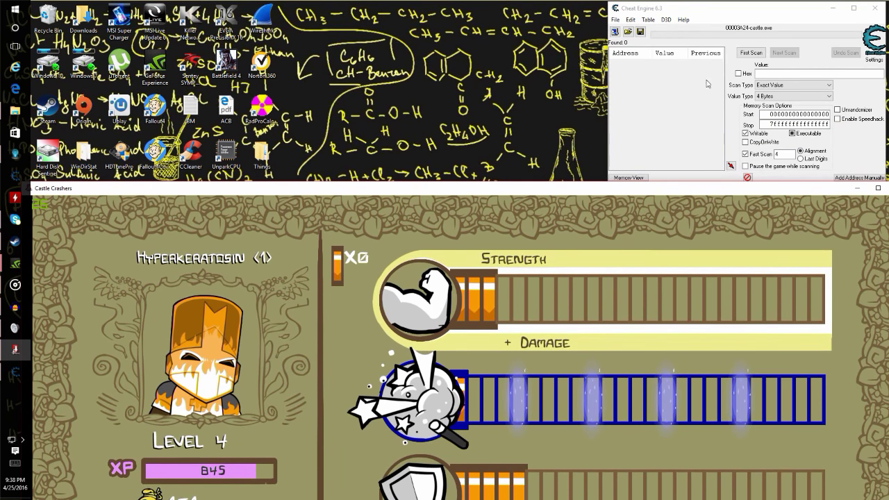
# - Run a first scan for the exact 4-byte gold value 161 and browse the list of matching addresses
pyautogui.click(767, 18)
pyautogui.click(760, 71)
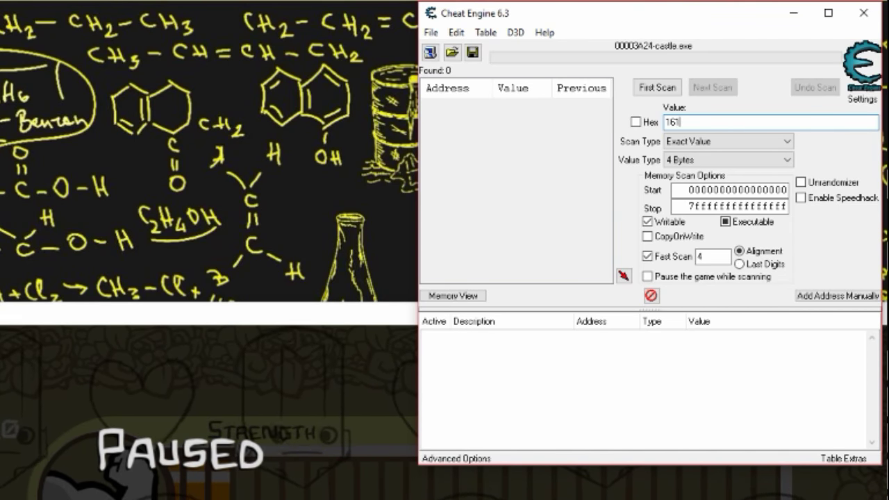
pyautogui.moveTo(179, 318); pyautogui.dragTo(177, 270)
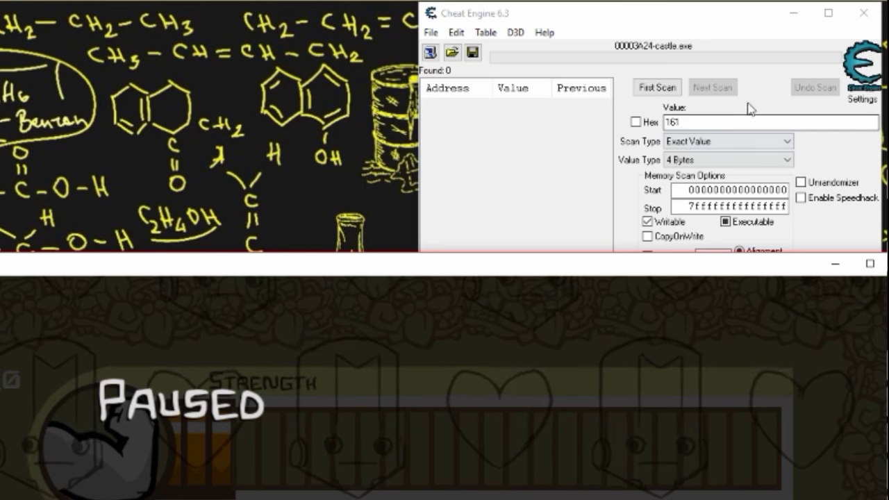
pyautogui.click(708, 113)
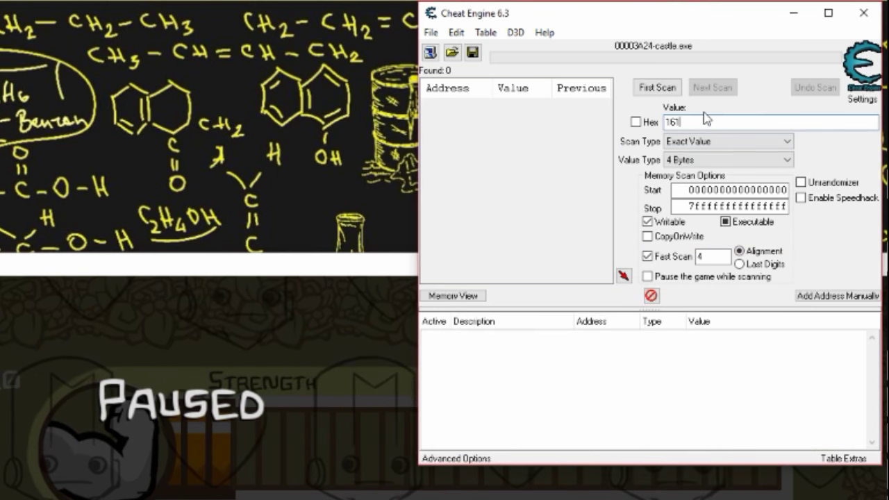
pyautogui.click(657, 87)
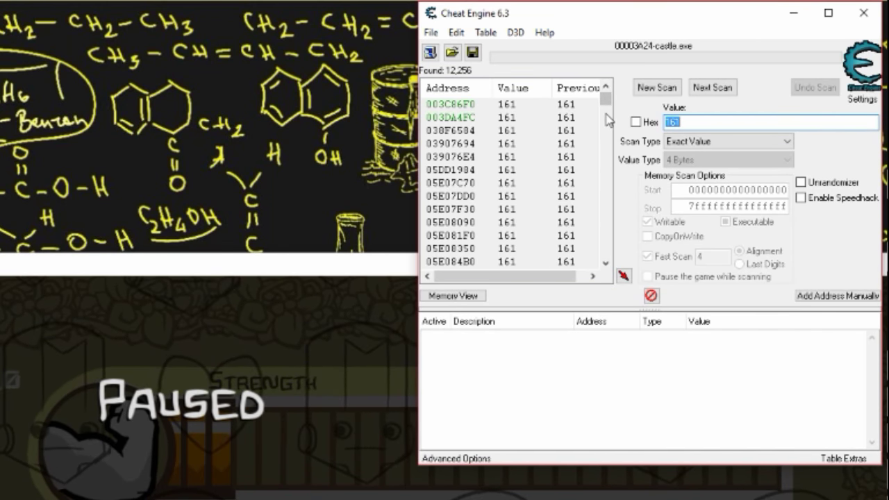
pyautogui.moveTo(606, 103)
pyautogui.mouseDown()
pyautogui.moveTo(605, 236)
pyautogui.moveTo(608, 93)
pyautogui.mouseUp()
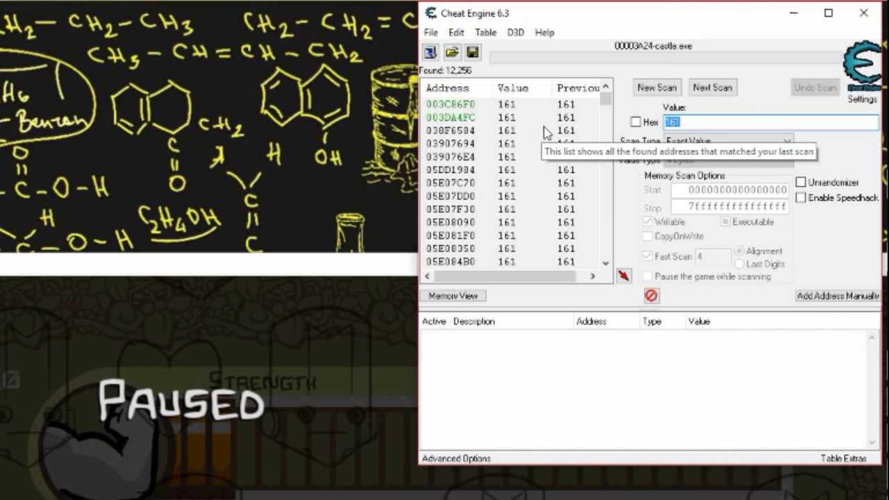
pyautogui.scroll(-9, 545, 135)
pyautogui.moveTo(605, 104)
pyautogui.mouseDown()
pyautogui.moveTo(605, 248)
pyautogui.moveTo(605, 97)
pyautogui.mouseUp()
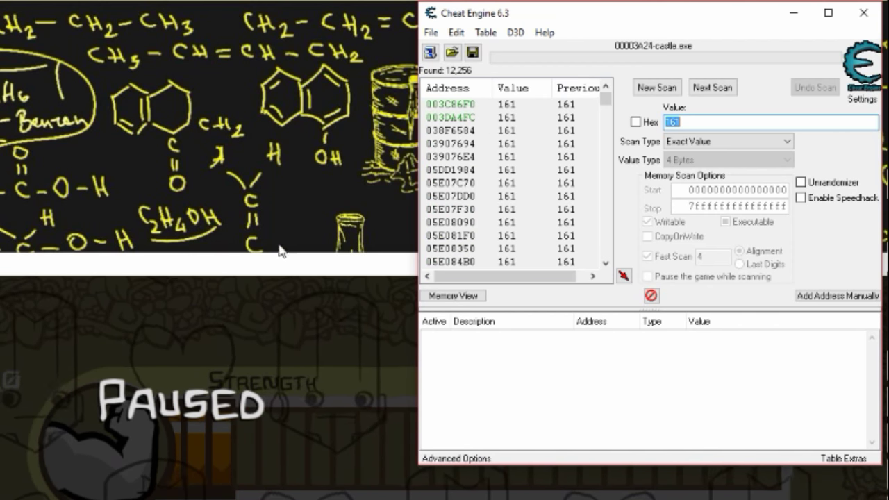
# - Raise the Castle Crashers window, resume the game, and enter the Castle Keep level, moving the character toward the enemies
pyautogui.moveTo(246, 267); pyautogui.dragTo(249, 111)
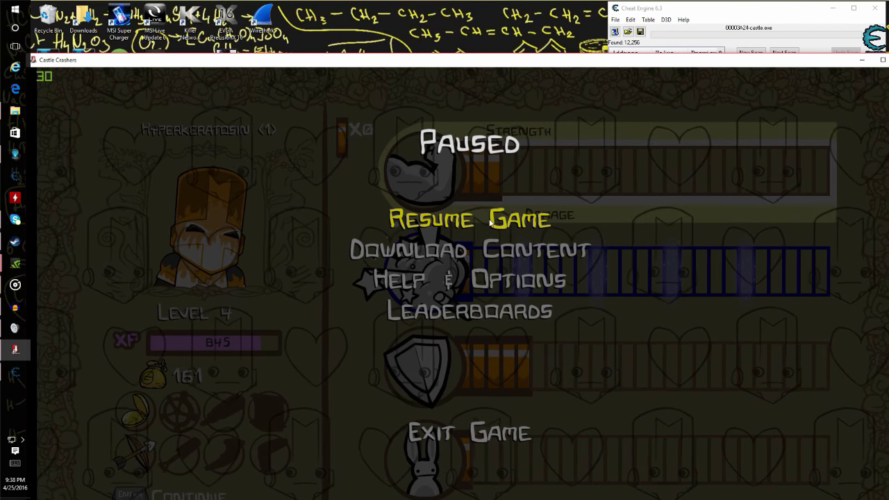
pyautogui.click(490, 221)
pyautogui.press('Return')
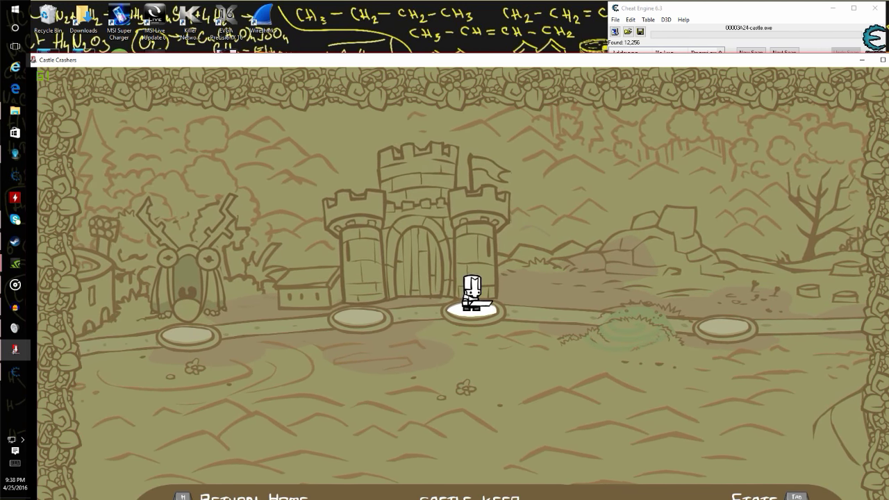
pyautogui.press('Return')
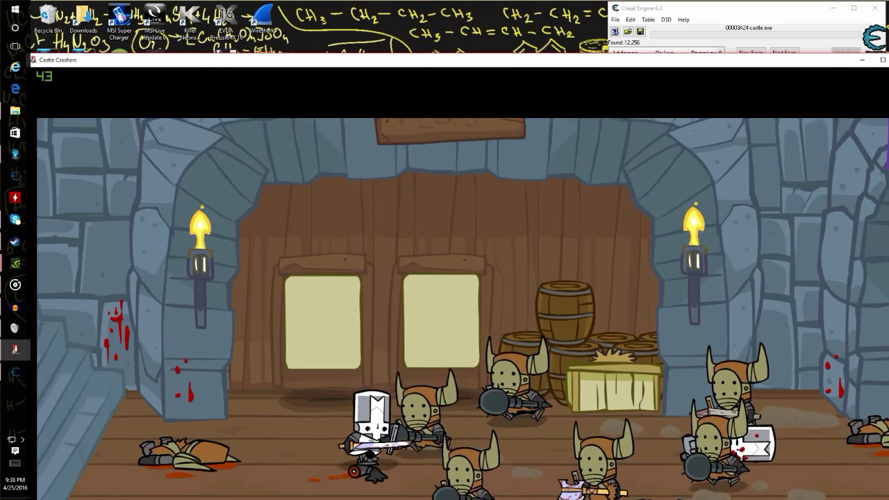
pyautogui.press('Right')
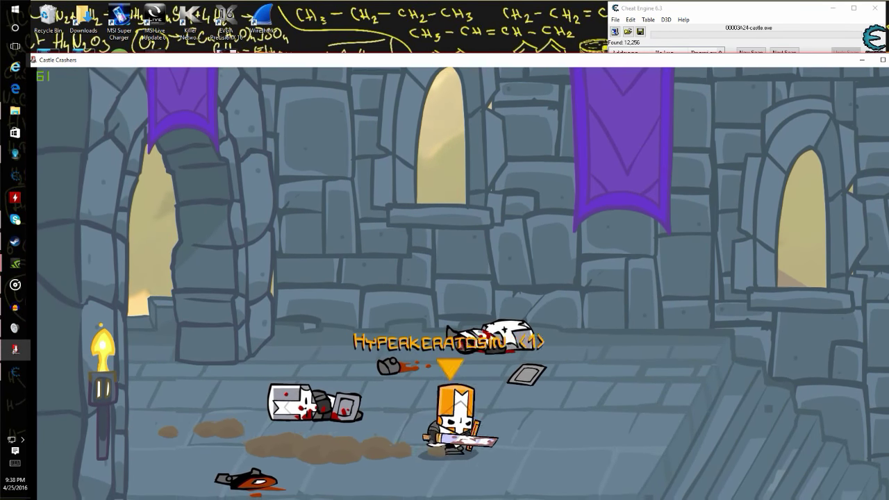
pyautogui.press('Right')
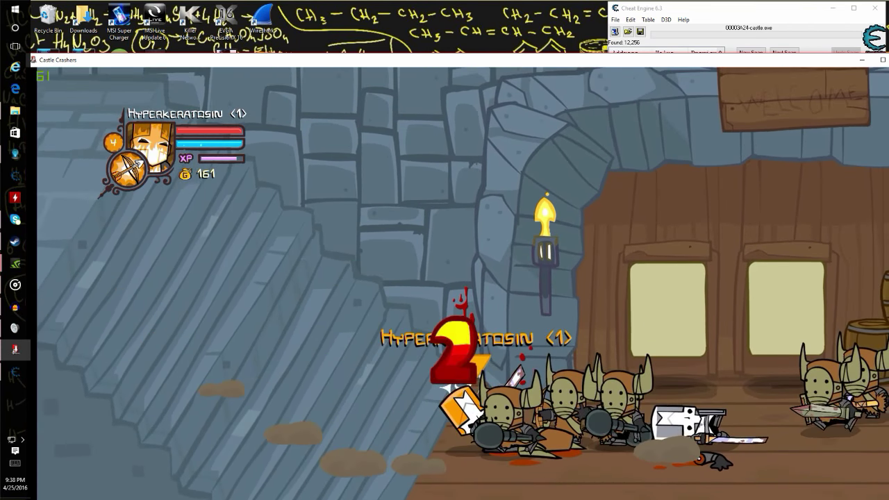
# - Fight the horned enemies by the wooden gate and pick up a dropped coin to change the character's gold
pyautogui.press('a')
pyautogui.press('a')
pyautogui.press('a')
pyautogui.press('a')
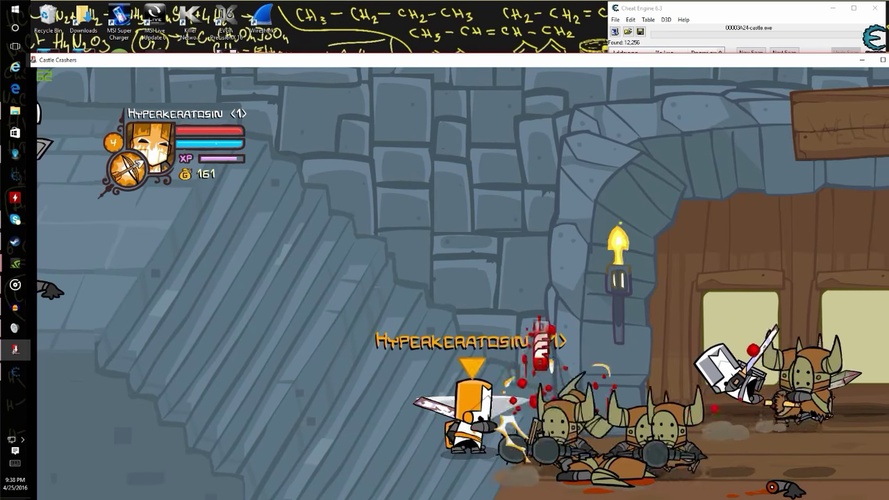
pyautogui.press('a')
pyautogui.press('a')
pyautogui.press('a')
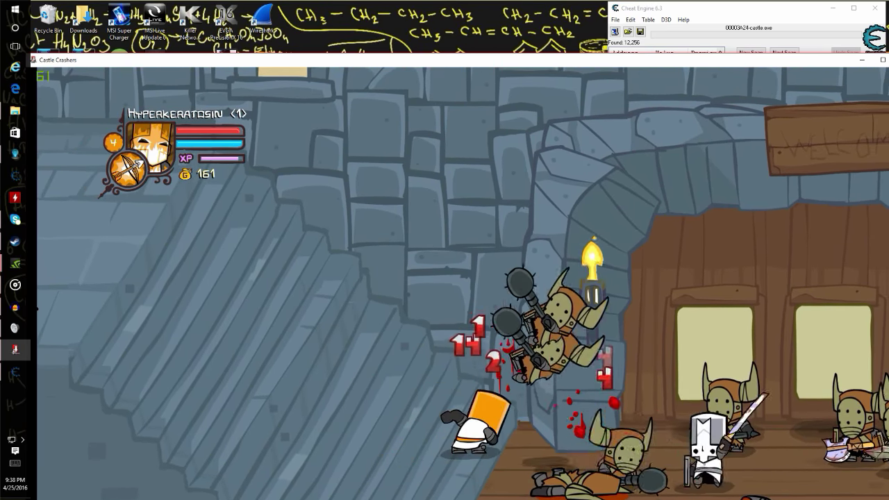
pyautogui.press('Right')
pyautogui.press('space')
pyautogui.press('Right')
pyautogui.press('a')
pyautogui.press('a')
pyautogui.press('a')
pyautogui.press('a')
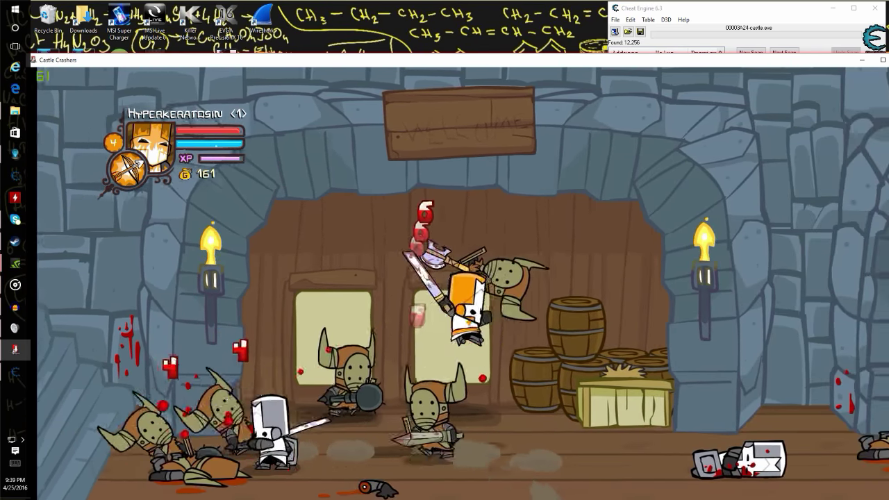
pyautogui.press('Left')
pyautogui.press('a')
pyautogui.press('a')
pyautogui.press('a')
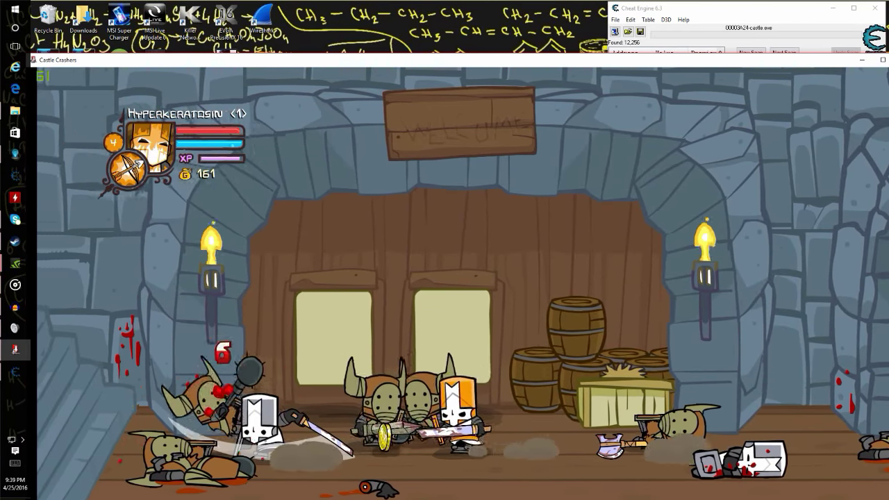
pyautogui.press('Right')
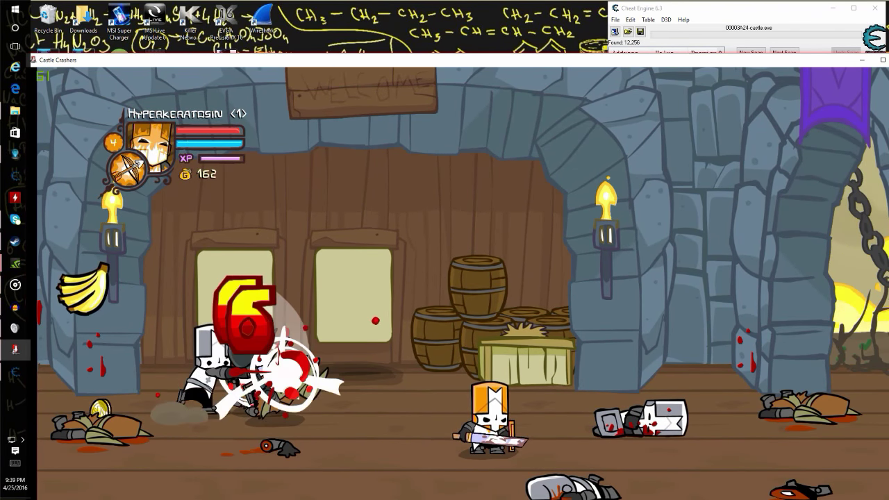
# - Exit the level to the map, show the character's stats, and lower the game window to uncover Cheat Engine
pyautogui.press('Escape')
pyautogui.click(485, 399)
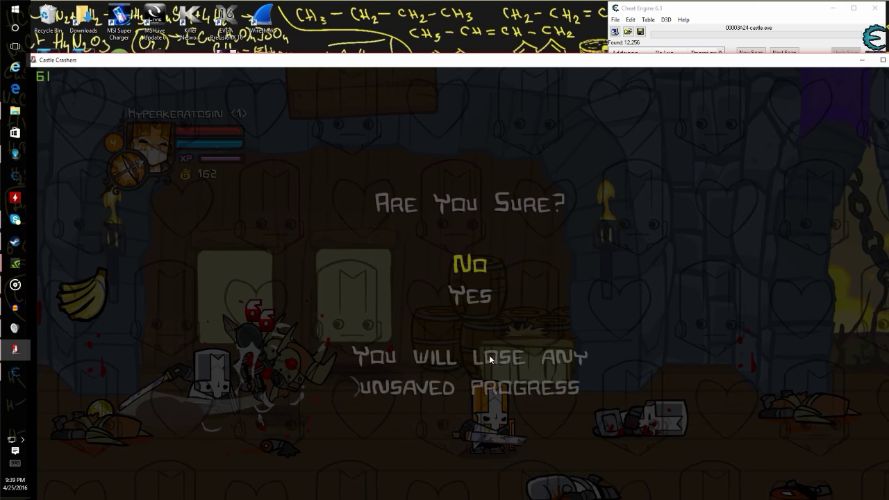
pyautogui.click(471, 297)
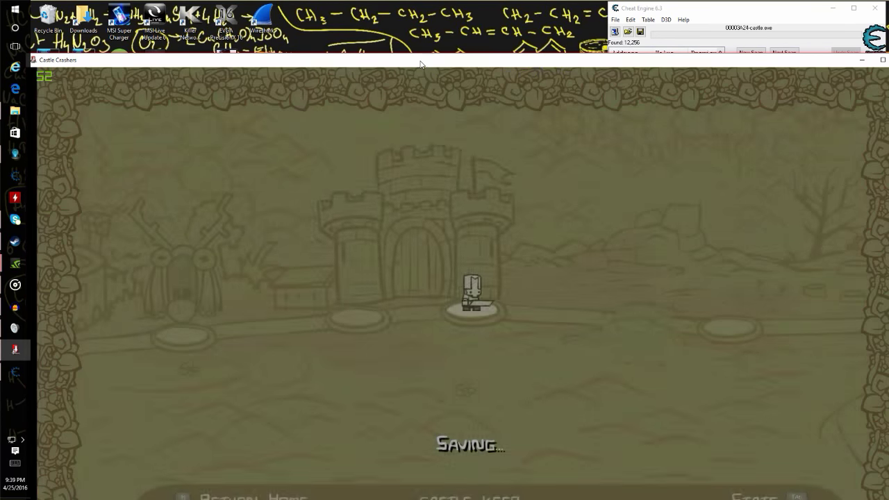
pyautogui.press('Tab')
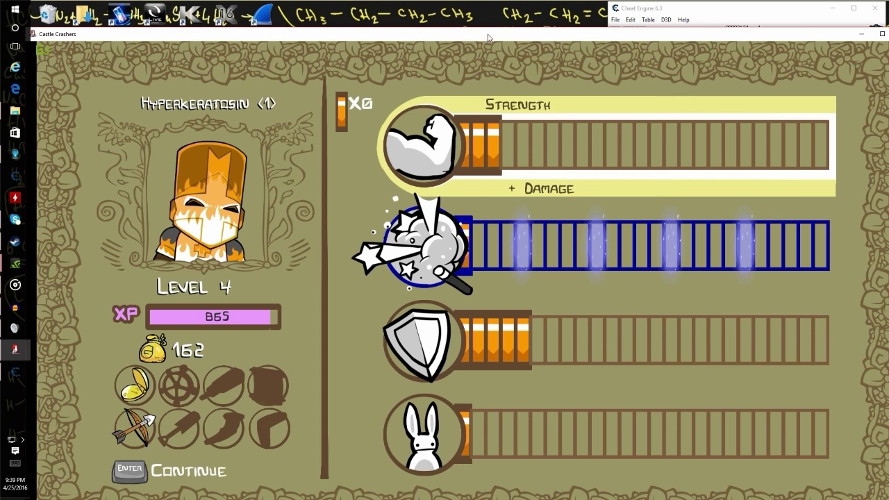
pyautogui.moveTo(488, 37); pyautogui.dragTo(473, 127)
# - In Cheat Engine, run a next scan for the exact gold value 162 to narrow the found addresses
pyautogui.click(726, 6)
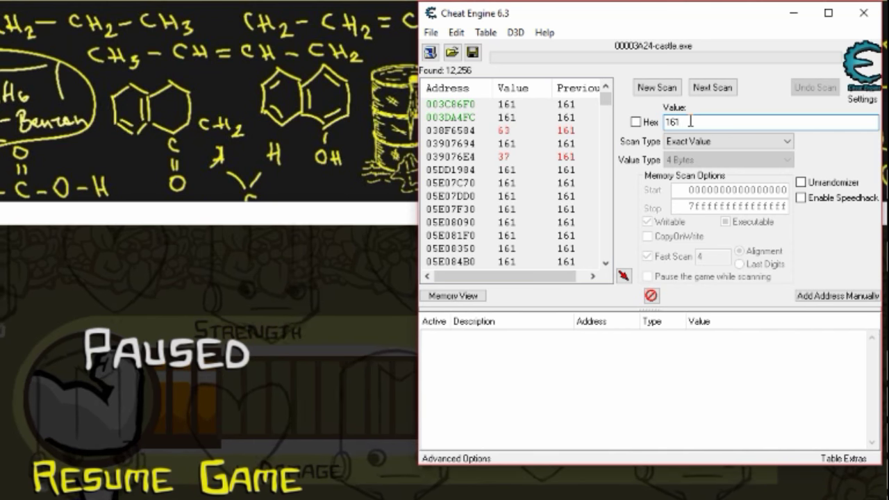
pyautogui.press('BackSpace')
pyautogui.write('2')
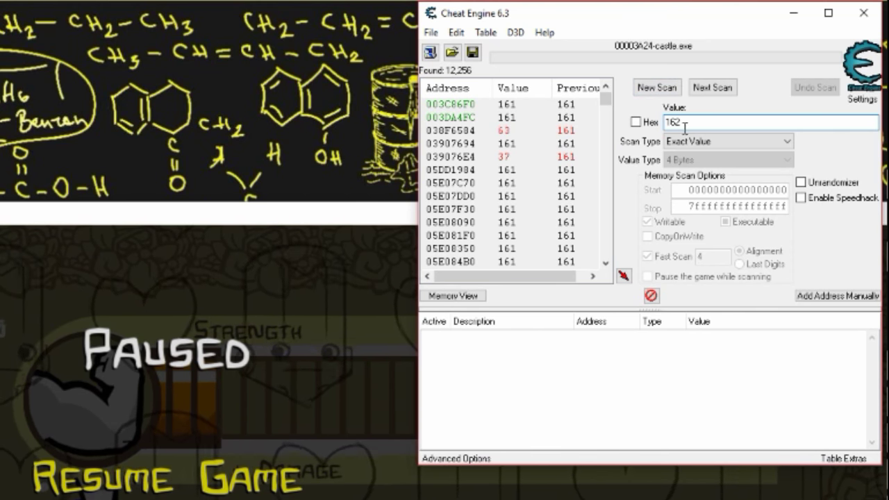
pyautogui.scroll(-1, 489, 174)
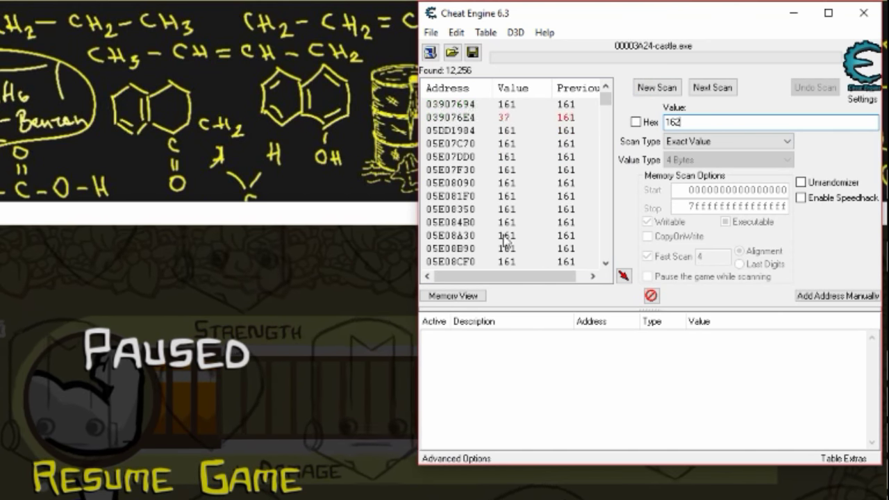
pyautogui.scroll(1, 506, 238)
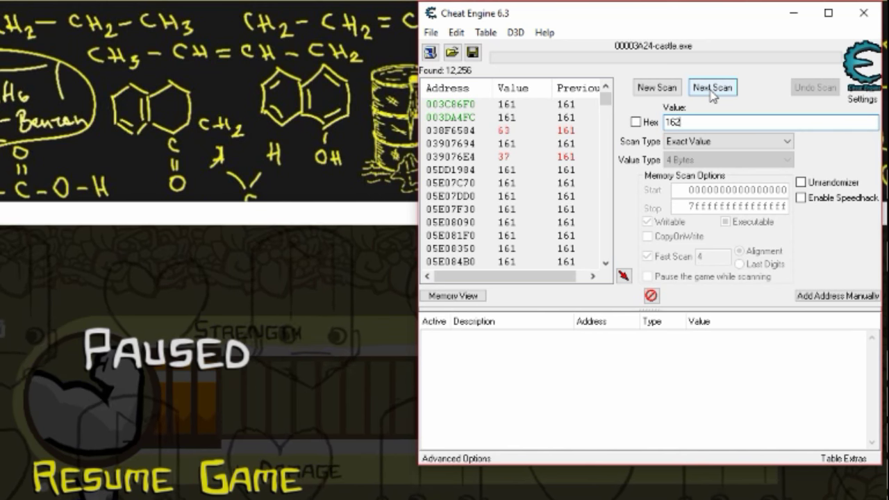
pyautogui.click(711, 88)
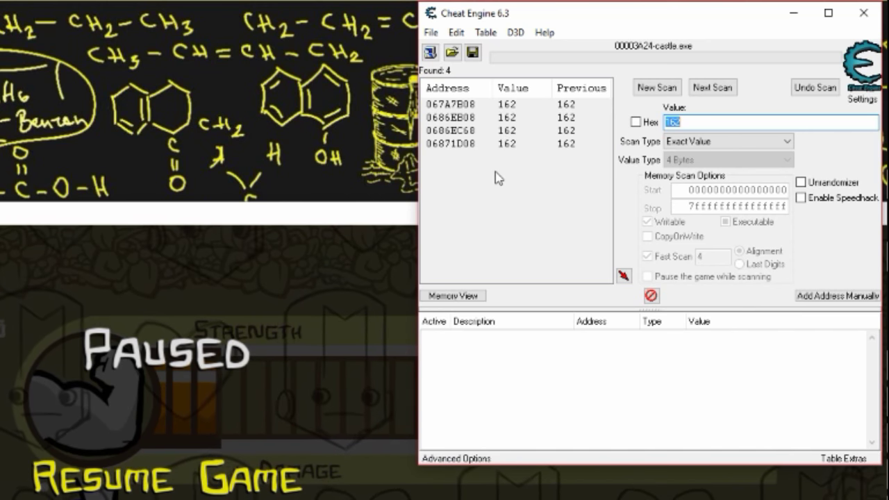
# - Add the found addresses 067A7B08, 0686EB08, 0686EC68 and 06871D08 to the cheat table
pyautogui.doubleClick(462, 104)
pyautogui.doubleClick(460, 117)
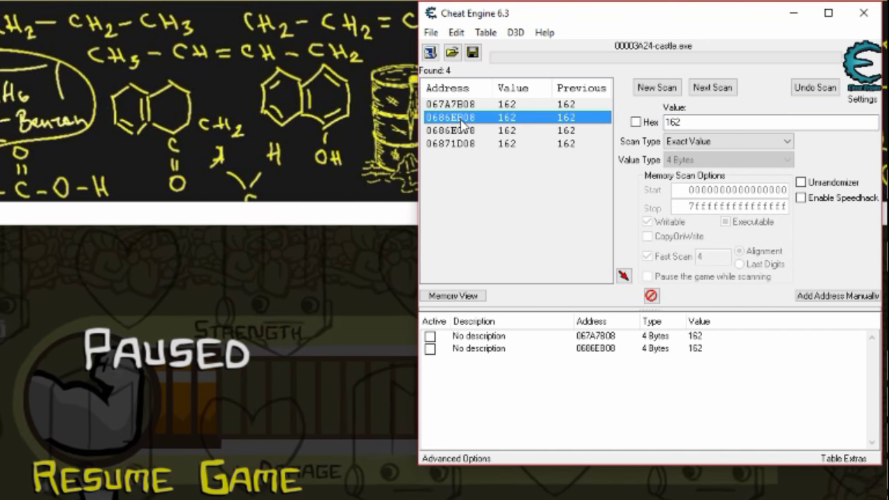
pyautogui.doubleClick(462, 131)
pyautogui.doubleClick(463, 143)
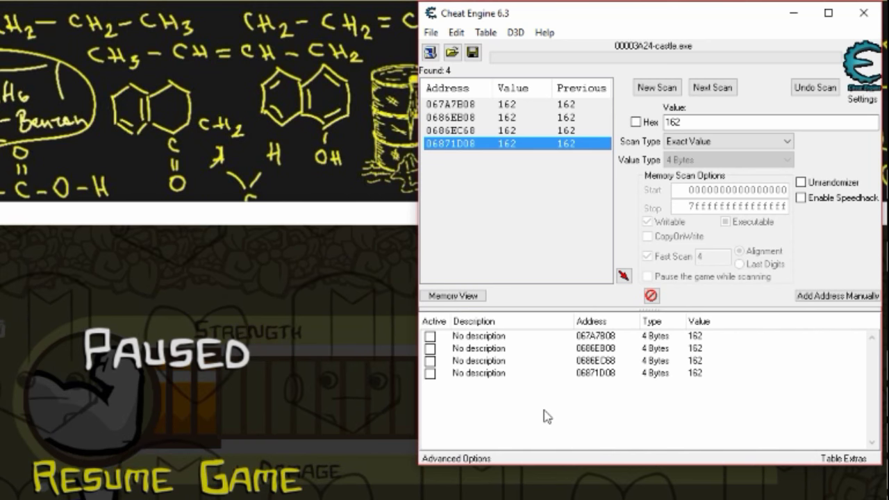
pyautogui.moveTo(574, 25); pyautogui.dragTo(566, 24)
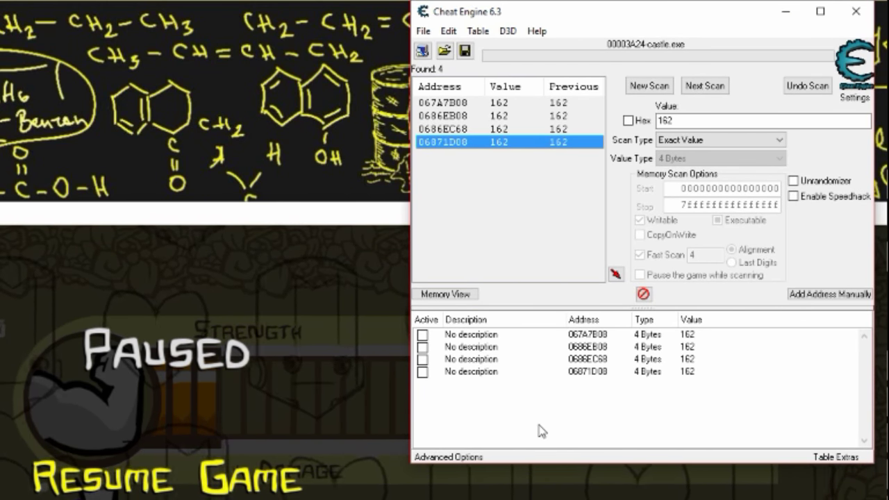
# - Change the value of all four records in the cheat table to 999999999
pyautogui.hotkey('ctrl', 'a')
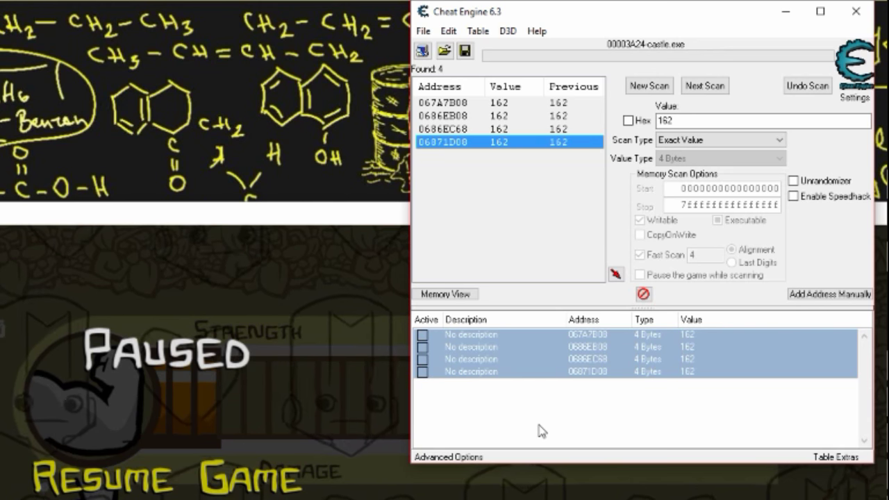
pyautogui.rightClick(648, 347)
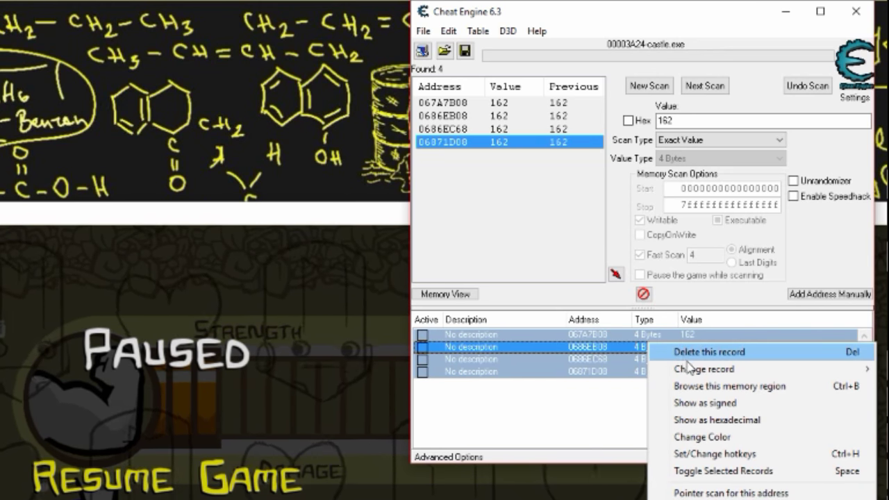
pyautogui.moveTo(694, 375)
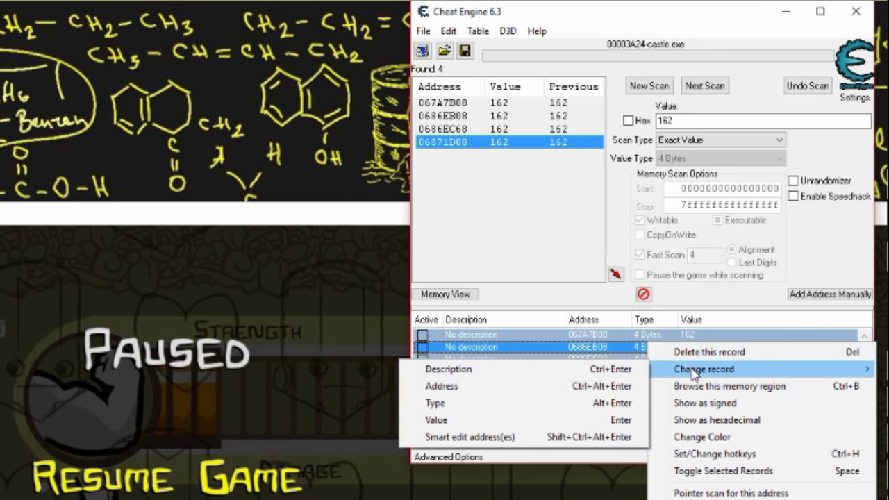
pyautogui.click(612, 420)
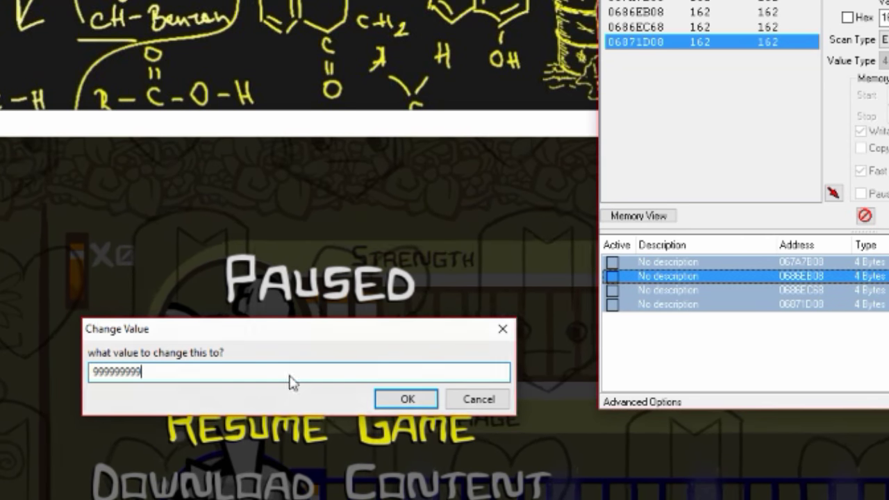
pyautogui.press('Return')
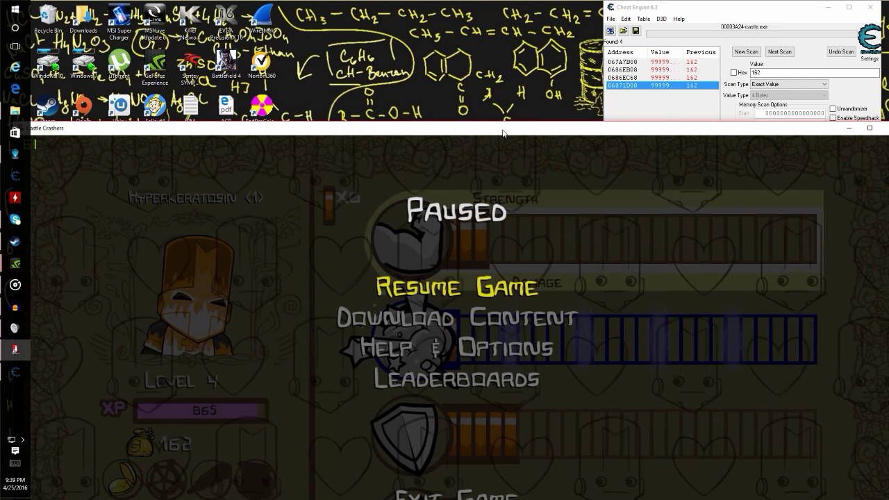
# - Save the cheat table as castle.CT in Documents, replacing the existing file
pyautogui.click(639, 25)
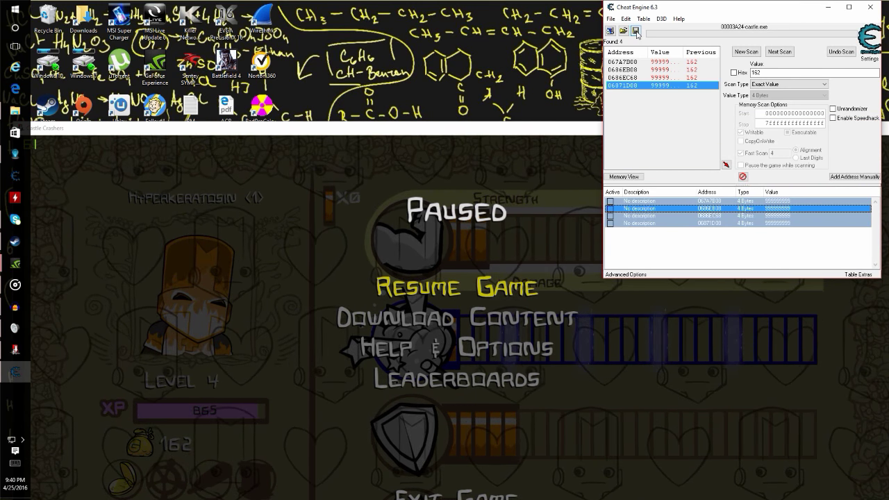
pyautogui.click(636, 32)
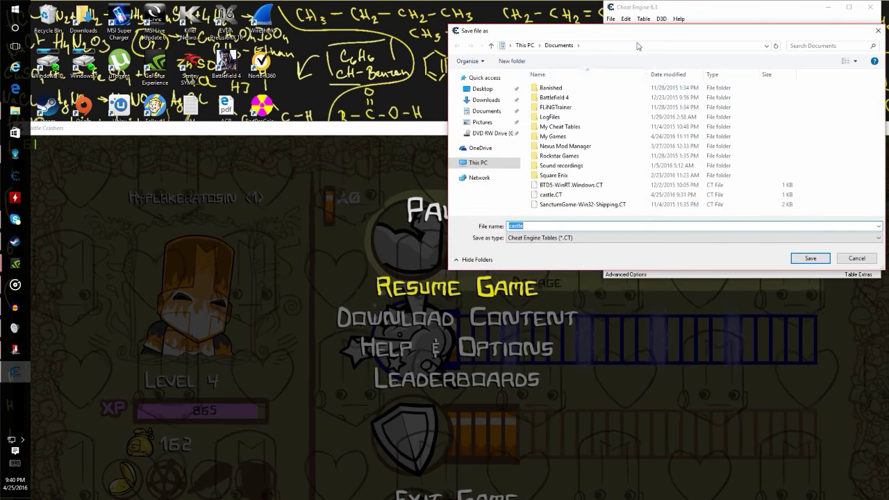
pyautogui.click(809, 259)
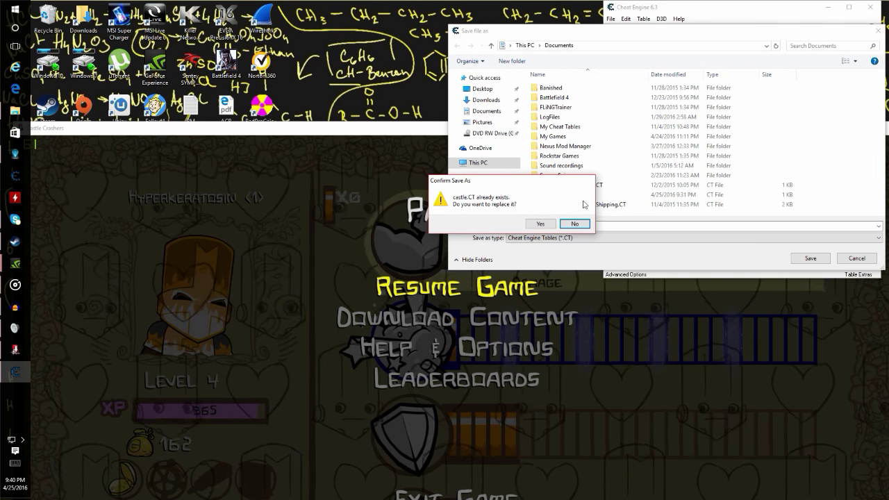
pyautogui.click(540, 223)
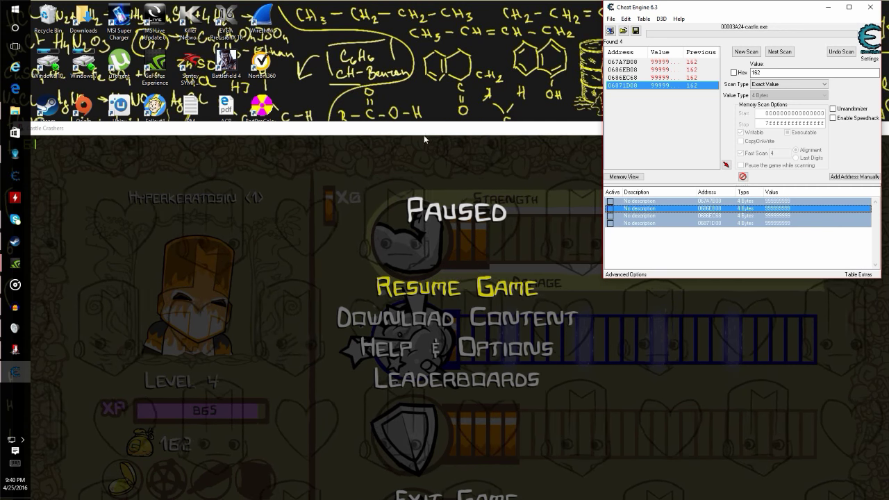
# - Raise the Castle Crashers window, resume the game, and reopen the character's stats from the map to check the gold
pyautogui.moveTo(422, 130); pyautogui.dragTo(422, 30)
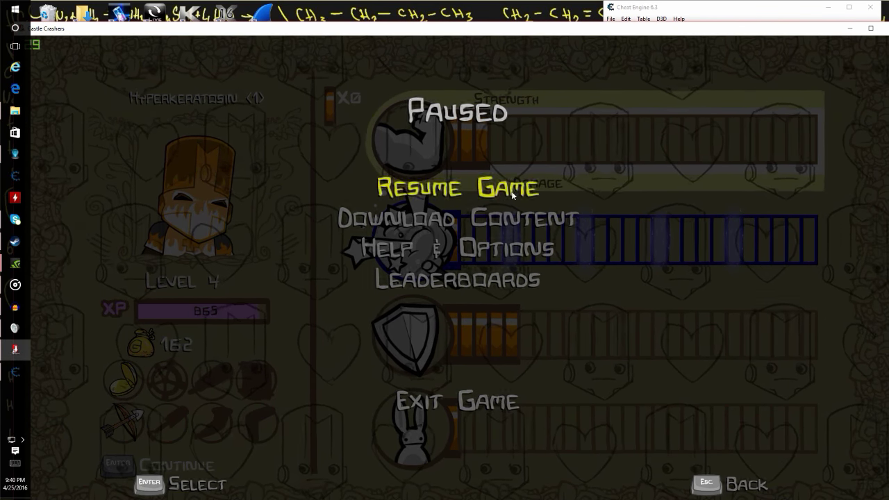
pyautogui.press('Escape')
pyautogui.press('Return')
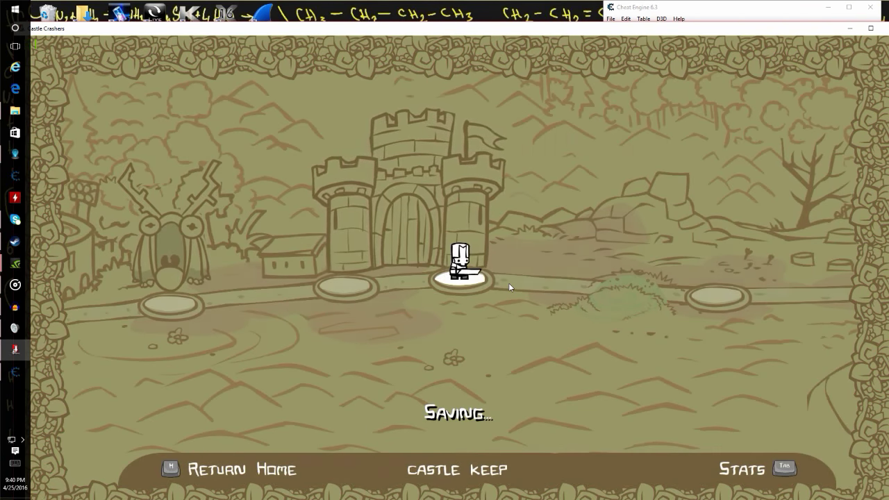
pyautogui.press('Return')
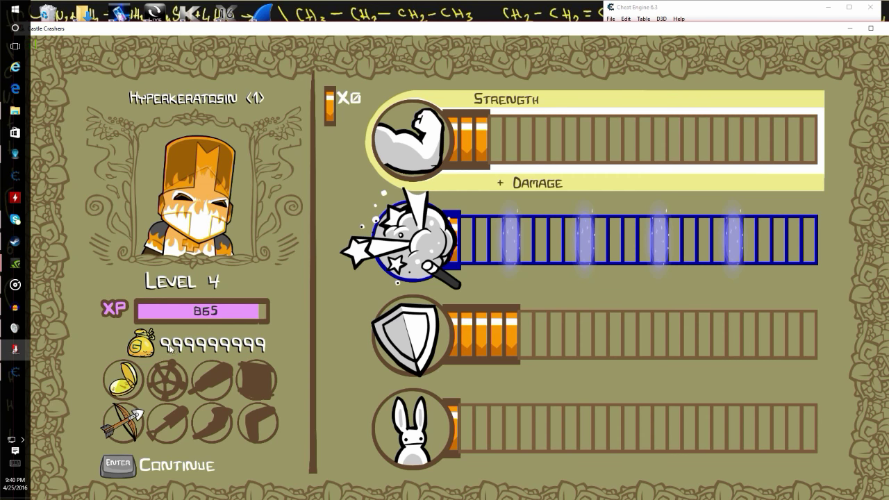
# - Return to the map and enter the Castle Keep level again, moving the character forward to check the in-level gold
pyautogui.press('Return')
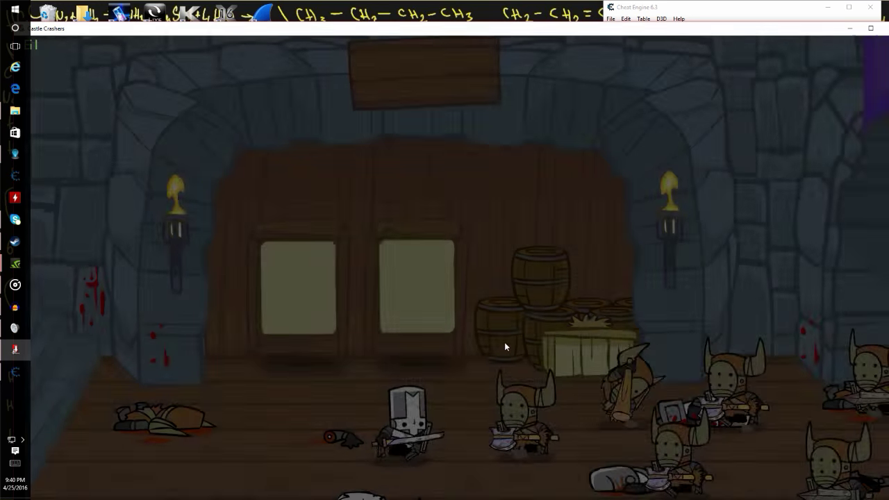
pyautogui.press('d')
pyautogui.press('d')
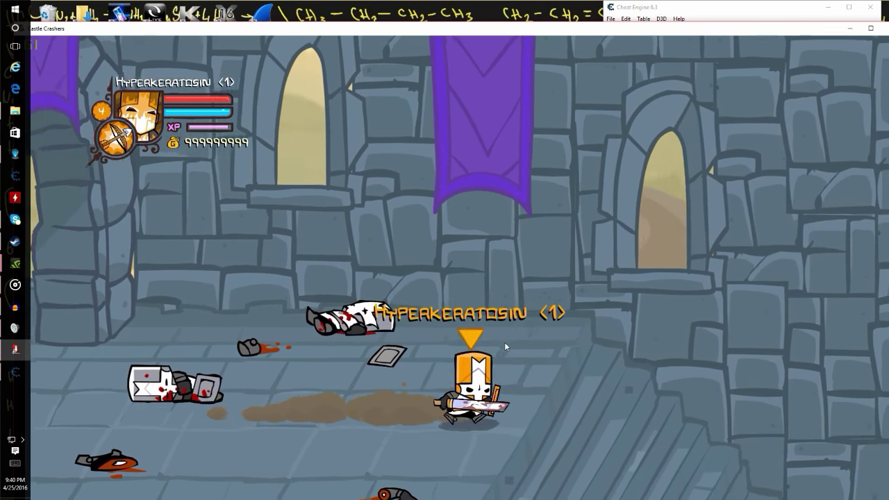
# - Lead the orange knight down the stairs and attack the horned barbarians near the shop with repeated sword strikes
pyautogui.press('Right')
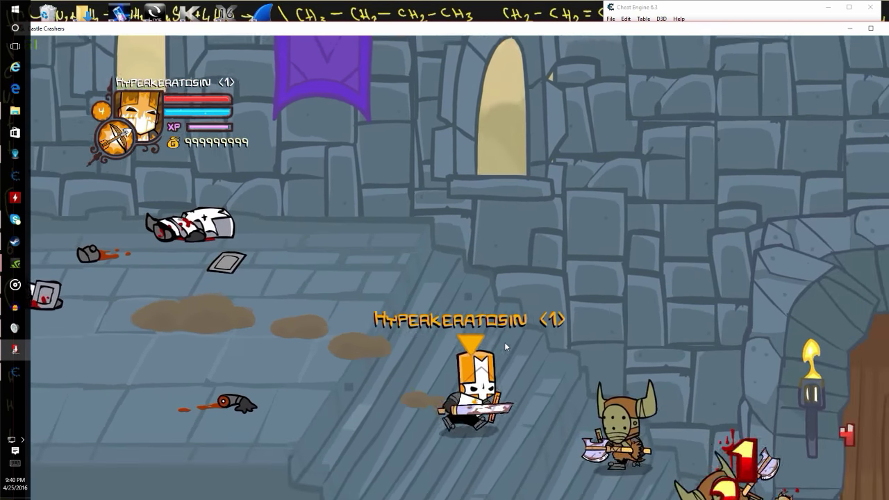
pyautogui.press('Left')
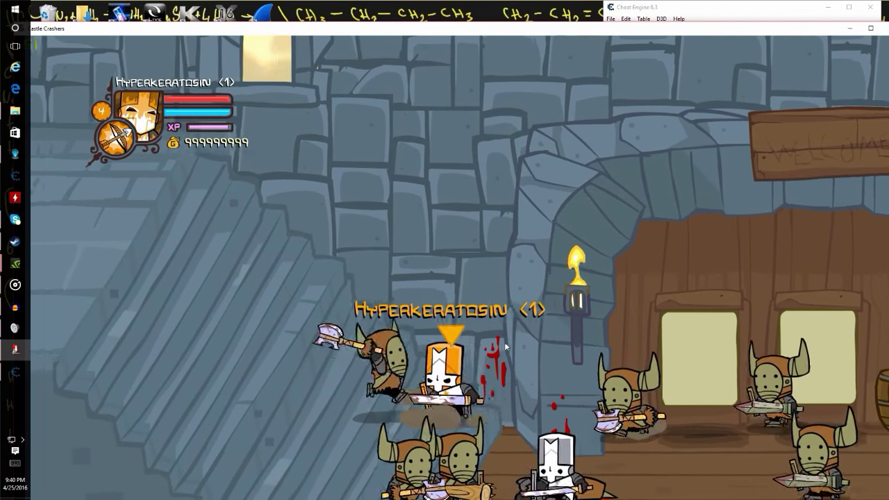
pyautogui.press('a')
pyautogui.press('a')
pyautogui.press('a')
pyautogui.press('a')
pyautogui.press('a')
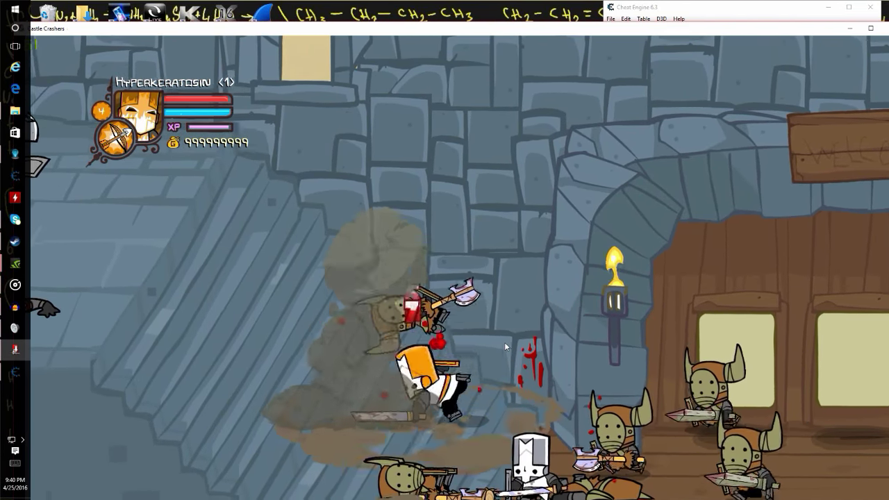
pyautogui.press('Right')
pyautogui.press('a')
pyautogui.press('a')
pyautogui.press('Right')
pyautogui.press('a')
pyautogui.press('a')
pyautogui.press('a')
pyautogui.press('a')
pyautogui.press('a')
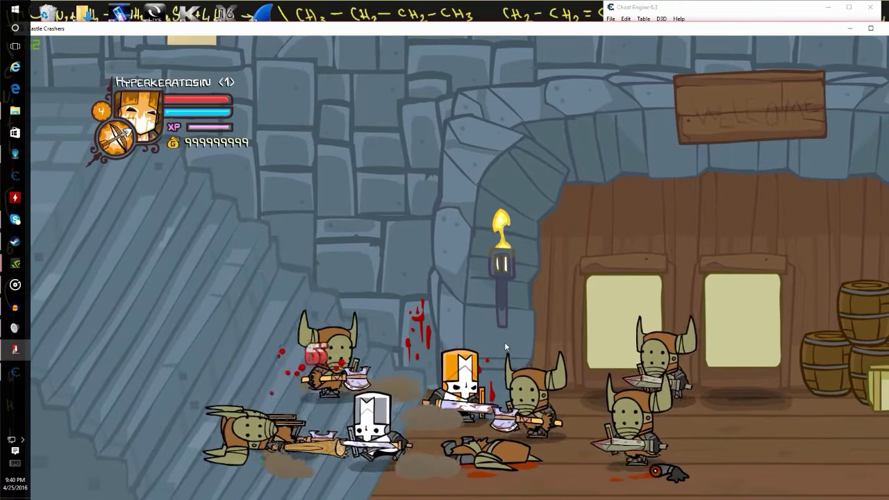
# - Strike the barbarians with jump attacks and collect the coins dropped on the stairs
pyautogui.press('space')
pyautogui.press('a')
pyautogui.press('a')
pyautogui.press('a')
pyautogui.press('a')
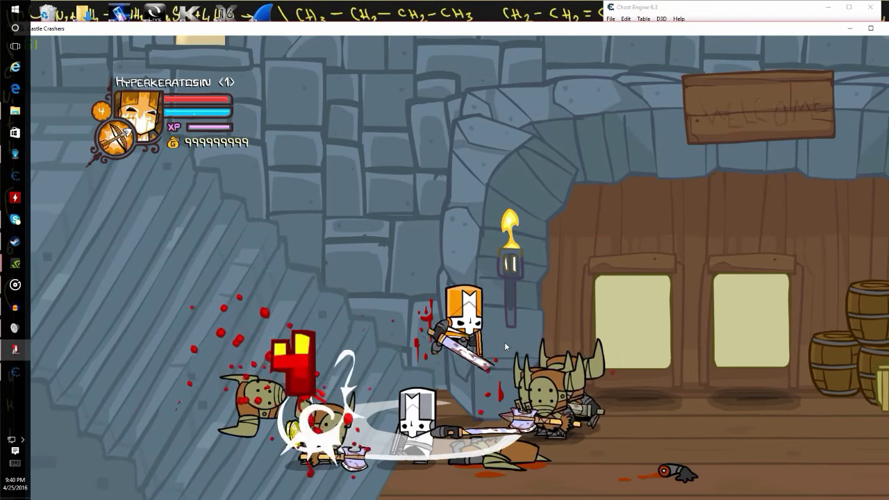
pyautogui.press('Left')
pyautogui.press('a')
pyautogui.press('a')
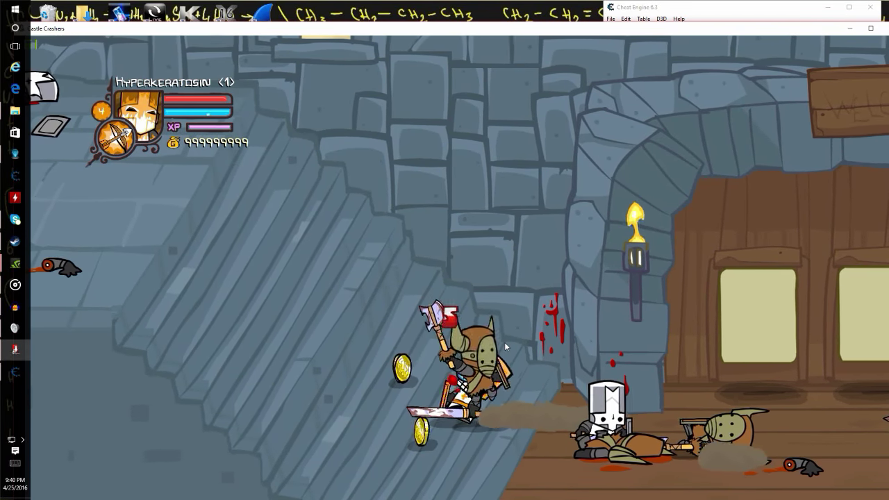
pyautogui.press('Left')
pyautogui.press('Down')
pyautogui.press('Right')
pyautogui.press('Right')
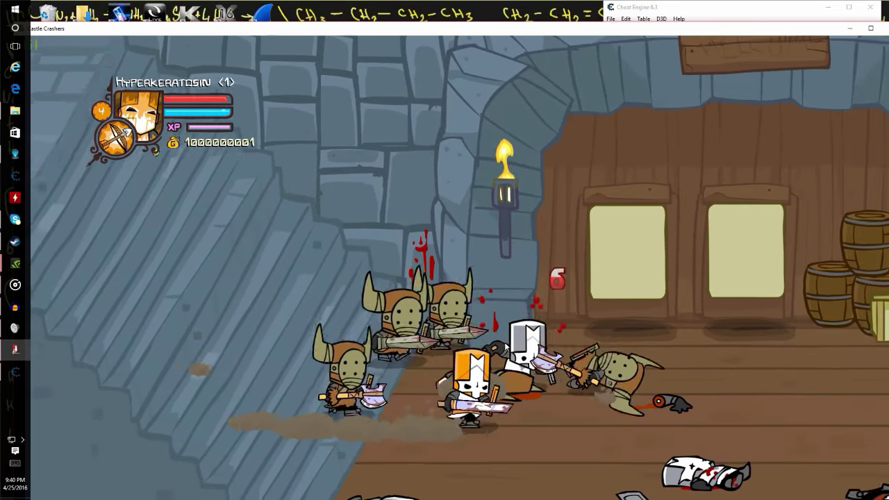
# - Attack the group of barbarians gathered at the foot of the stairs until they are defeated
pyautogui.press('Left')
pyautogui.press('a')
pyautogui.press('a')
pyautogui.press('a')
pyautogui.press('a')
pyautogui.press('a')
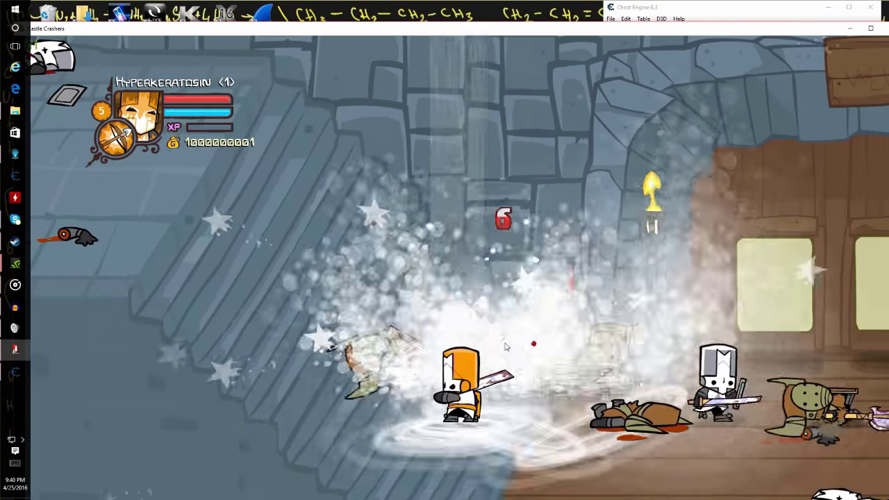
pyautogui.press('Right')
pyautogui.press('a')
pyautogui.press('a')
pyautogui.press('a')
pyautogui.press('a')
pyautogui.press('a')
pyautogui.press('a')
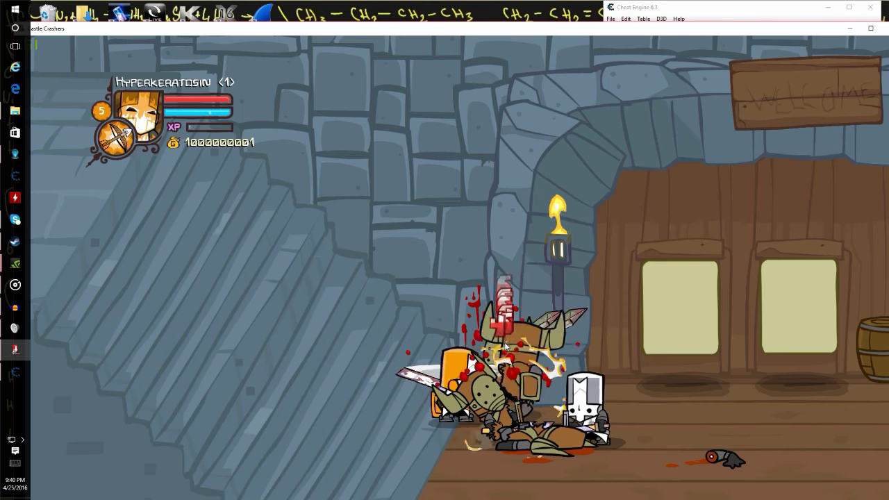
# - Collect the coins dropped in front of the shop and buy red potions until five are held
pyautogui.press('Right')
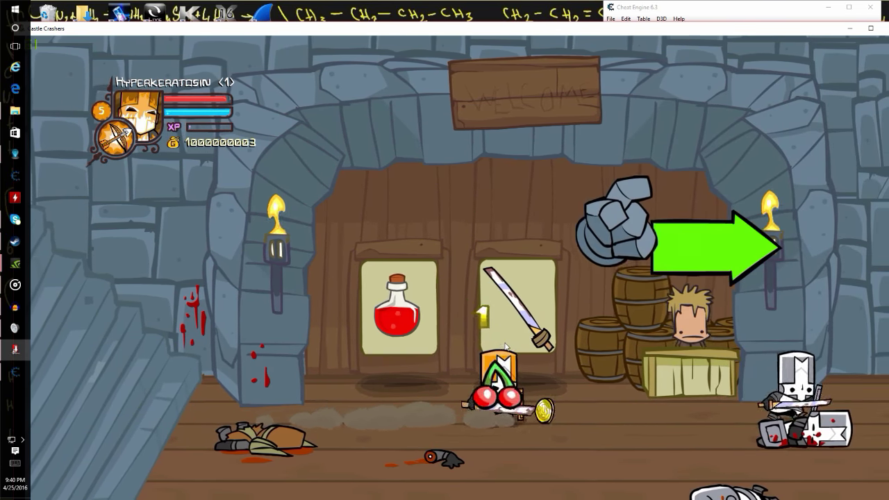
pyautogui.press('Left')
pyautogui.press('Up')
pyautogui.press('a')
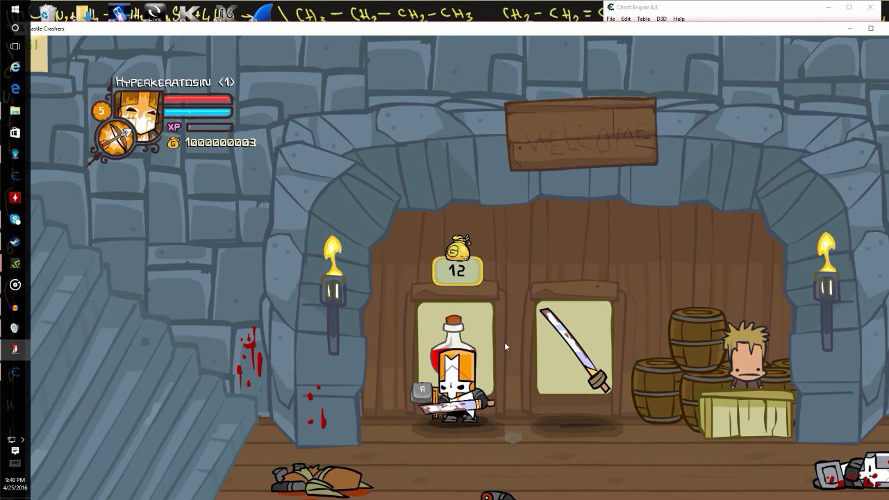
pyautogui.press('a')
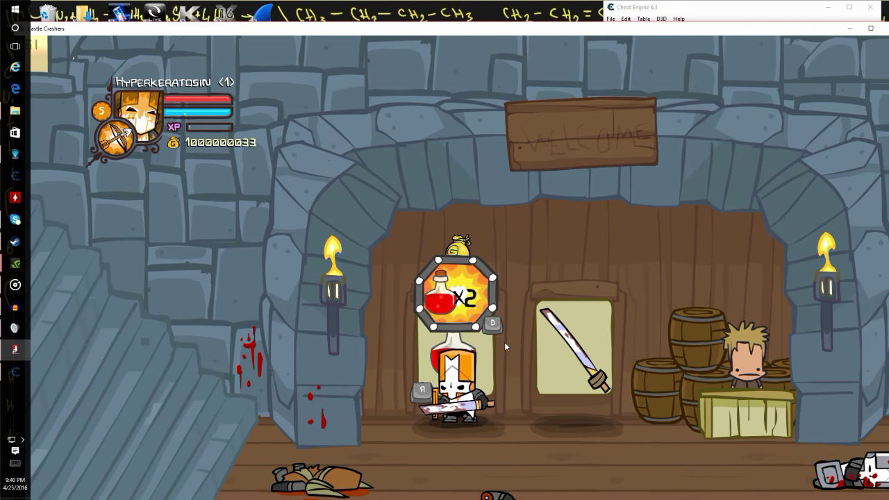
pyautogui.press('a')
pyautogui.press('a')
pyautogui.press('a')
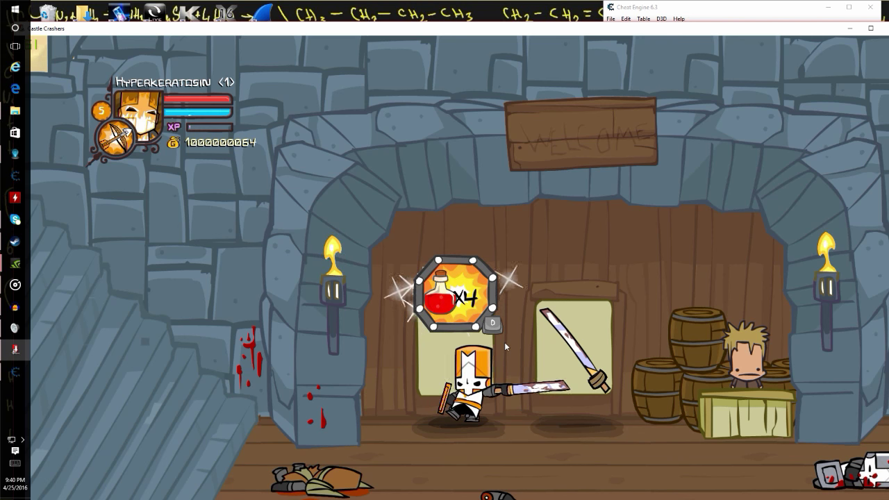
pyautogui.press('a')
# - Walk to the sword display in the shop to check its price and stats, and continue past the counter
pyautogui.press('Right')
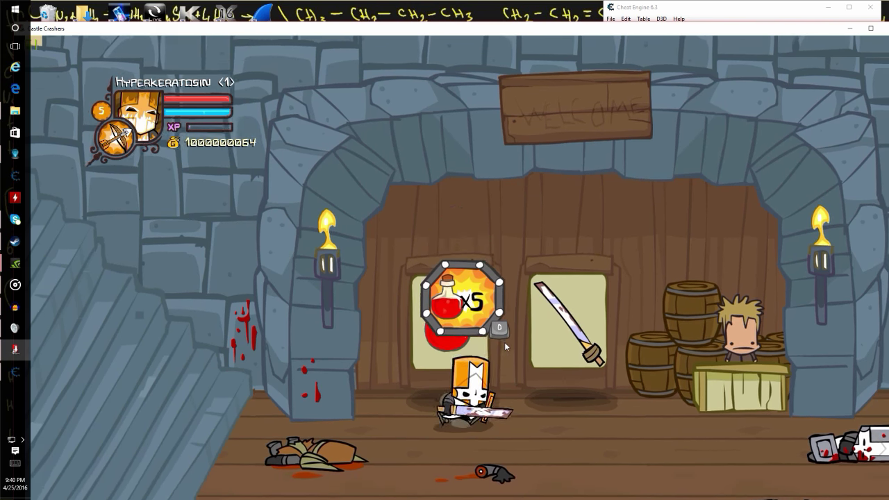
pyautogui.press('Down')
pyautogui.press('Right')
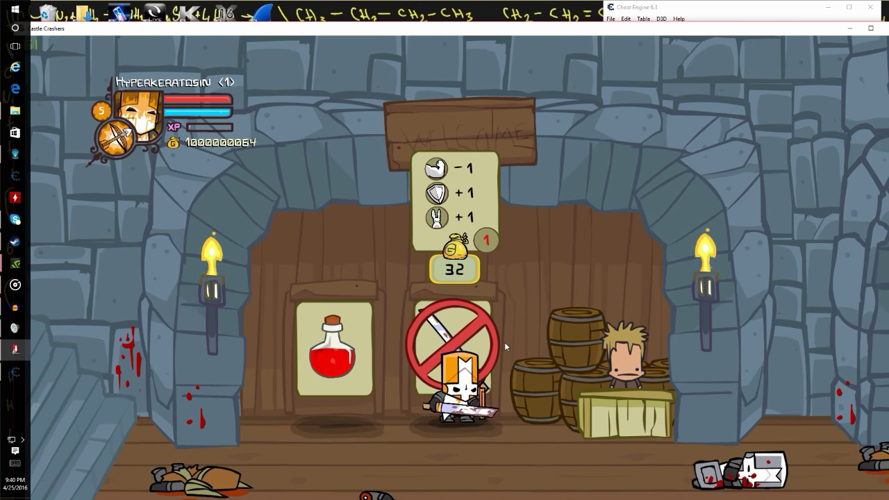
pyautogui.press('Right')
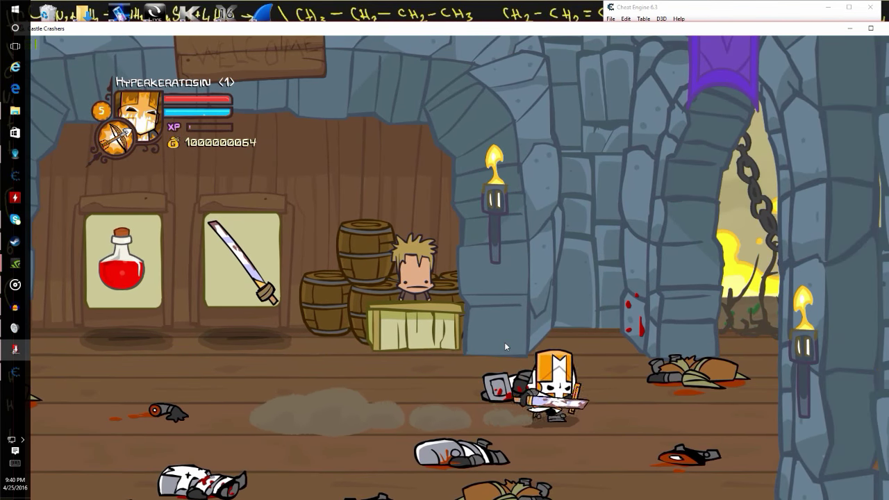
# - Return to the potion display, try to buy another red potion, and step back out of the shop
pyautogui.press('Left')
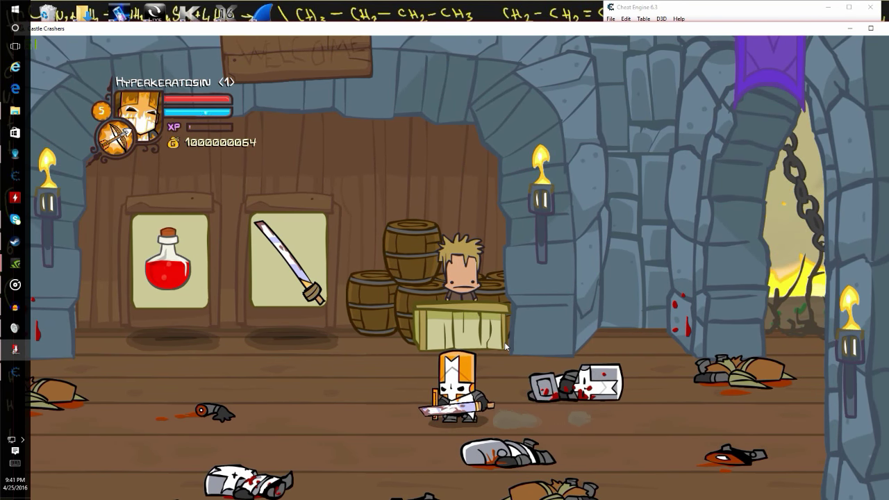
pyautogui.press('Left')
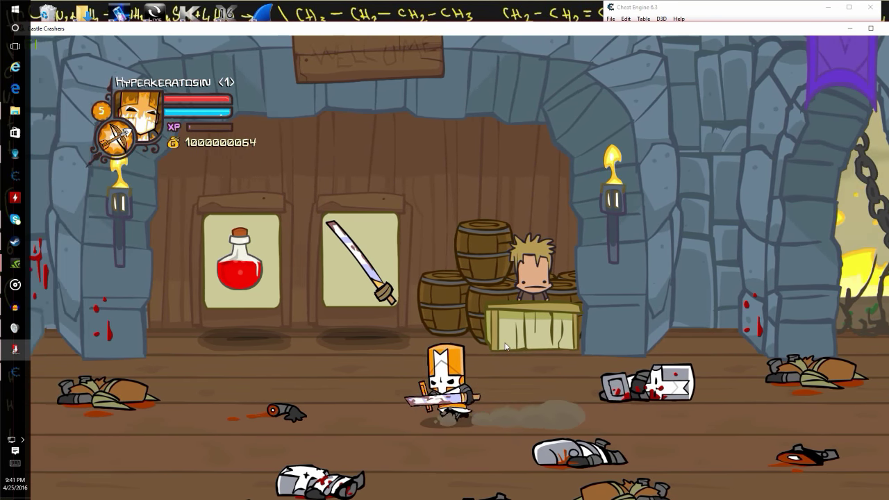
pyautogui.press('Left')
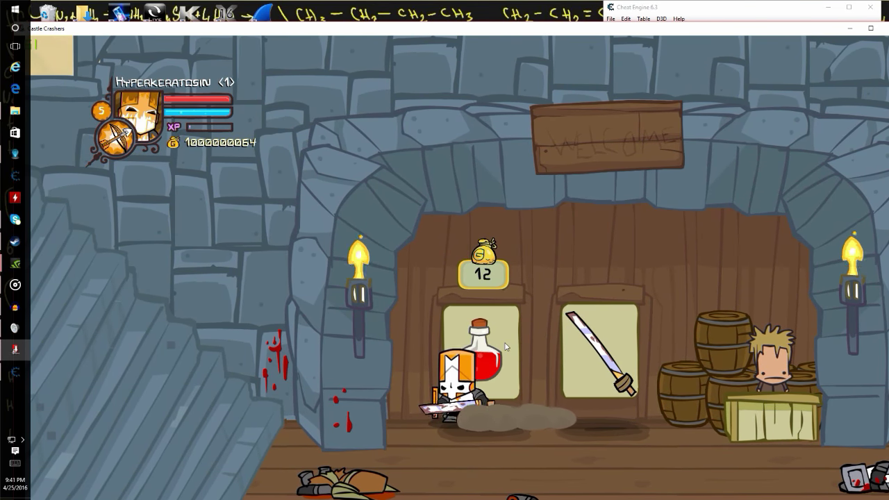
pyautogui.press('Right')
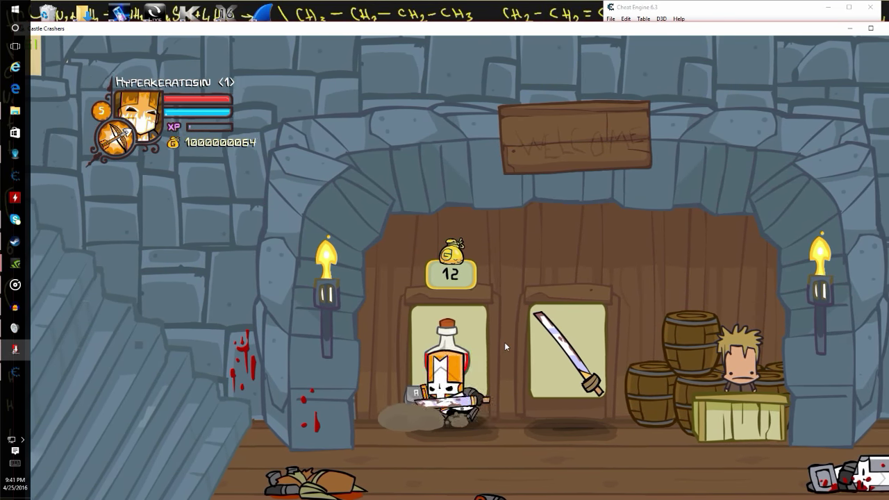
pyautogui.press('Left')
pyautogui.press('a')
pyautogui.press('Down')
pyautogui.press('Right')
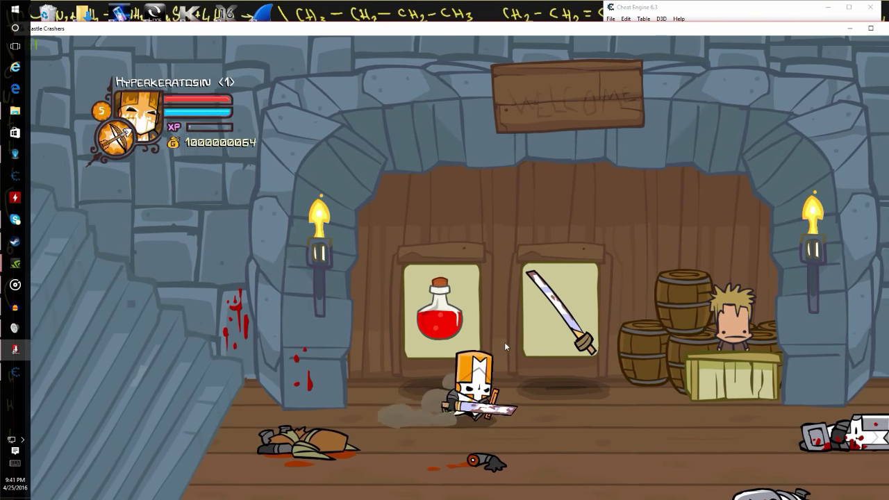
pyautogui.press('Left')
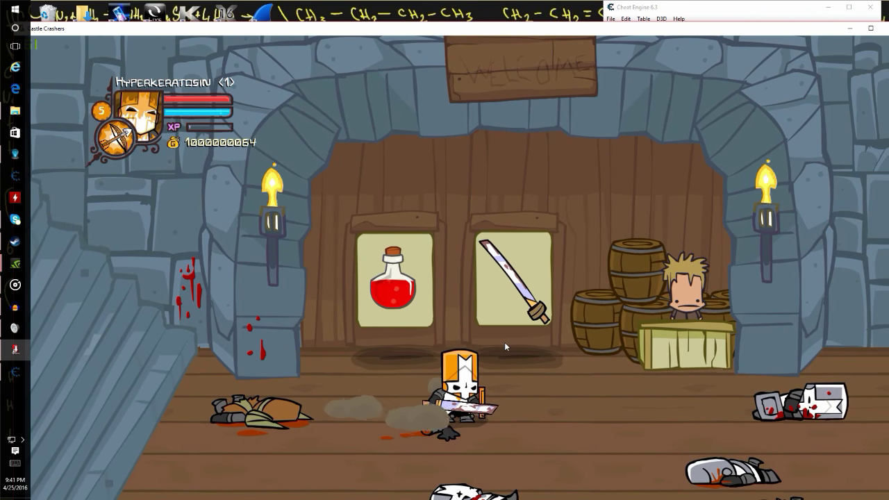
# - Exit the level to the map and continue past the character's stats screen so the progress is saved
pyautogui.press('Escape')
pyautogui.click(476, 380)
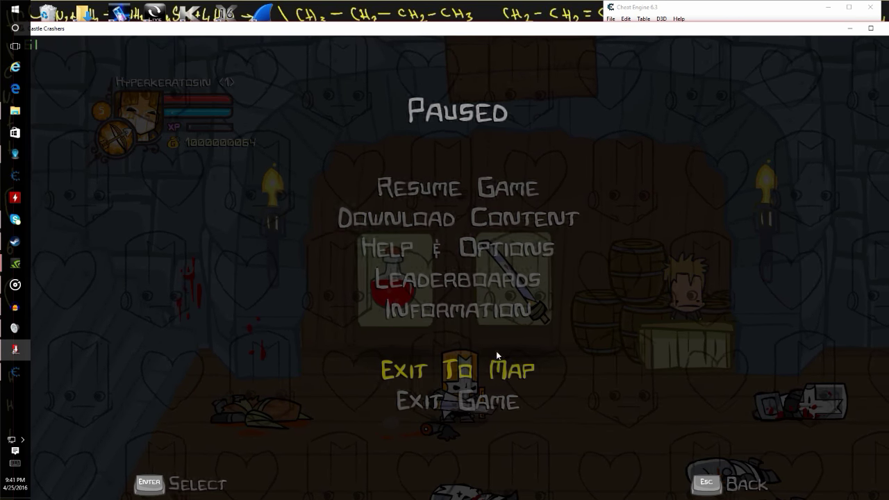
pyautogui.click(464, 264)
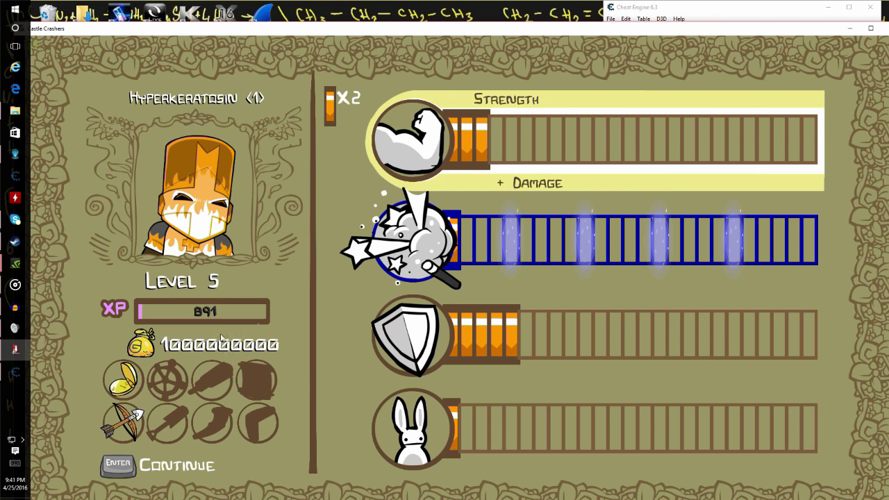
pyautogui.press('Return')
pyautogui.press('Return')
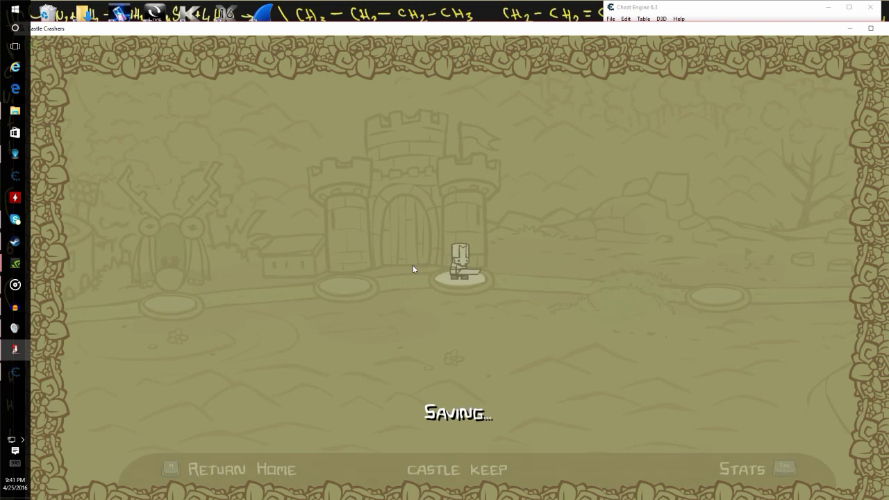
pyautogui.press('d')
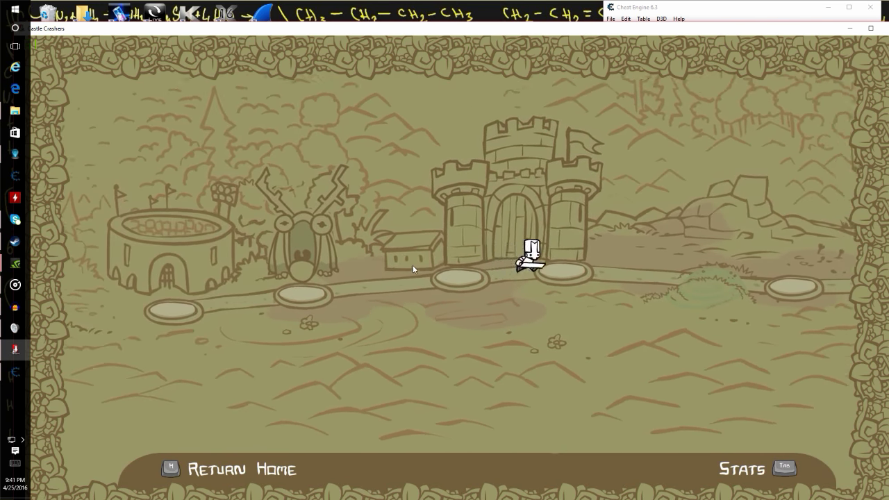
# - Exit Castle Crashers to the desktop from the map, confirming the exit prompt
pyautogui.press('Escape')
pyautogui.click(456, 402)
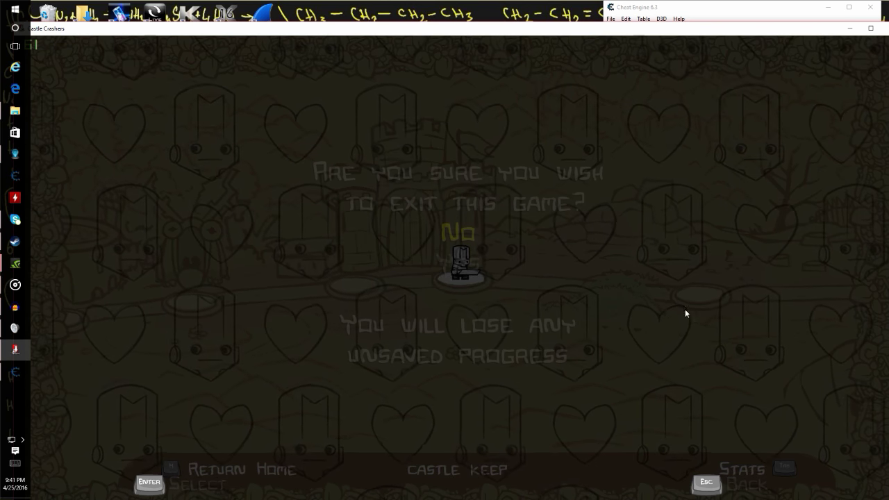
pyautogui.click(456, 268)
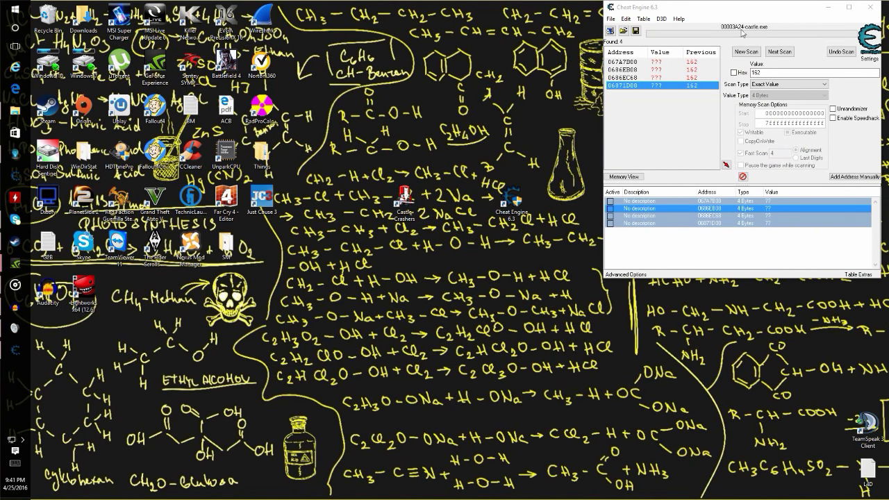
# - Relaunch Castle Crashers from the desktop and start a game up to the character selection
pyautogui.doubleClick(408, 198)
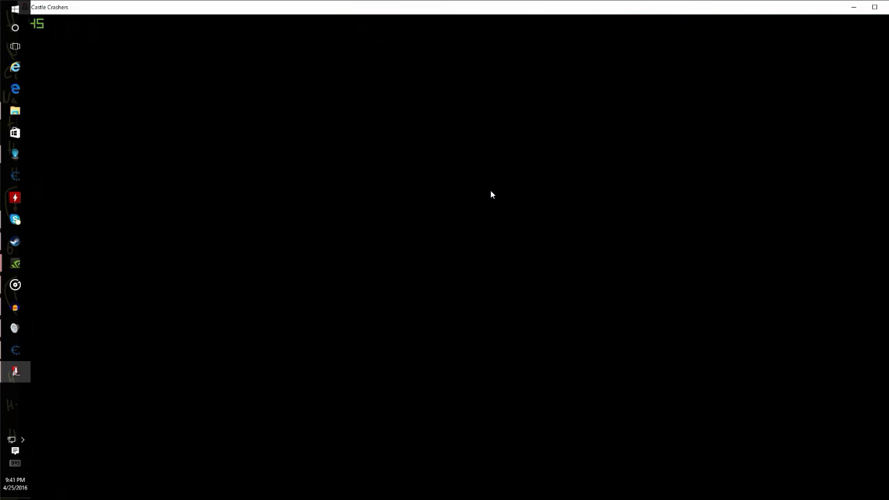
pyautogui.press('Return')
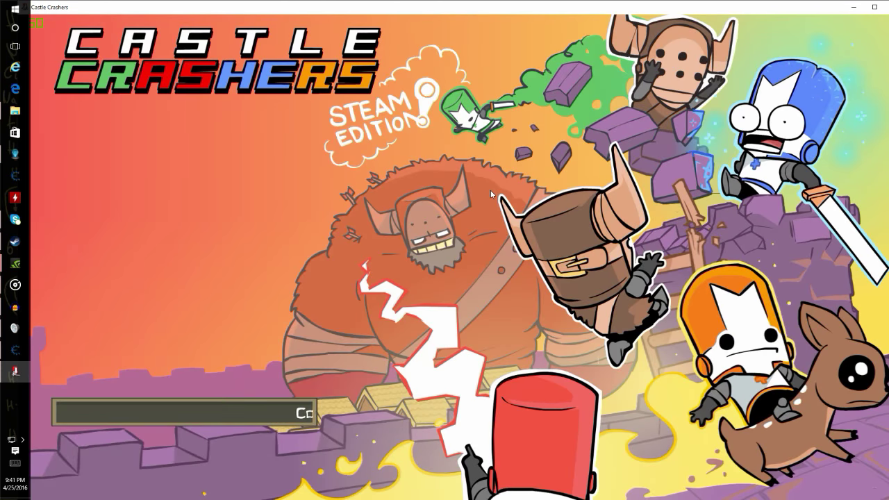
pyautogui.press('Return')
pyautogui.press('Return')
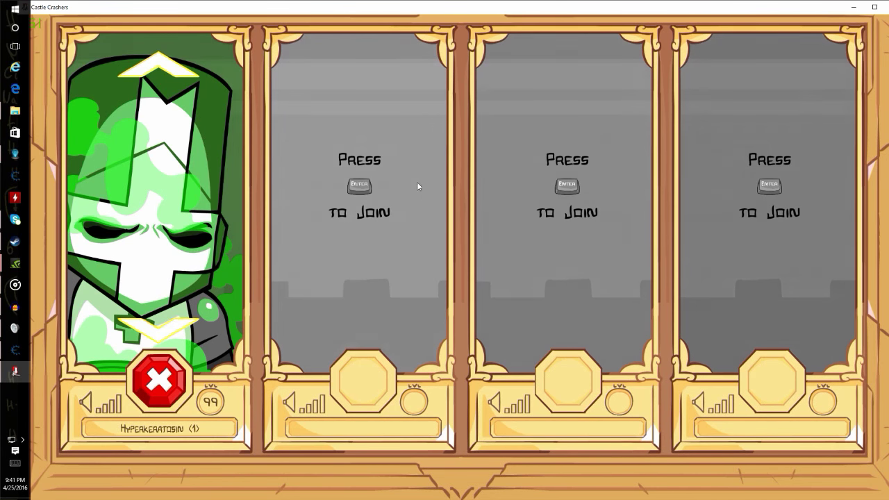
# - Choose the orange knight in the character selection and load into the game with him
pyautogui.press('Up')
pyautogui.press('Down')
pyautogui.press('Down')
pyautogui.press('Down')
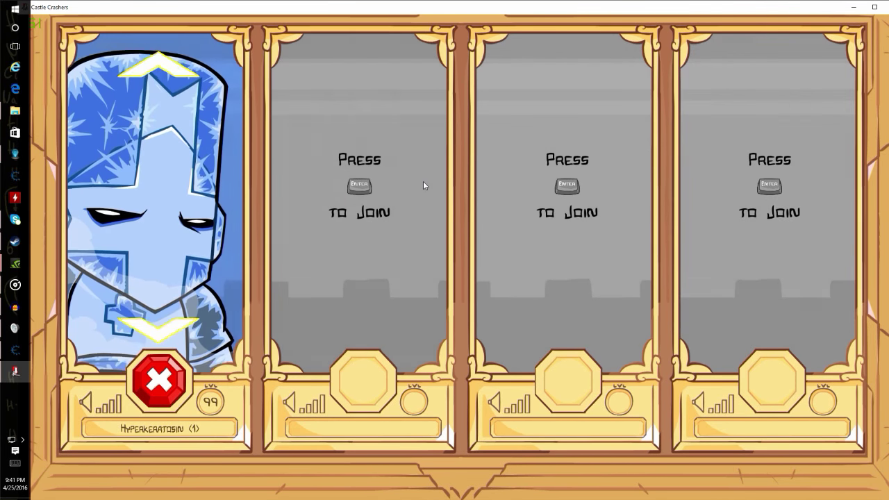
pyautogui.press('Down')
pyautogui.press('Return')
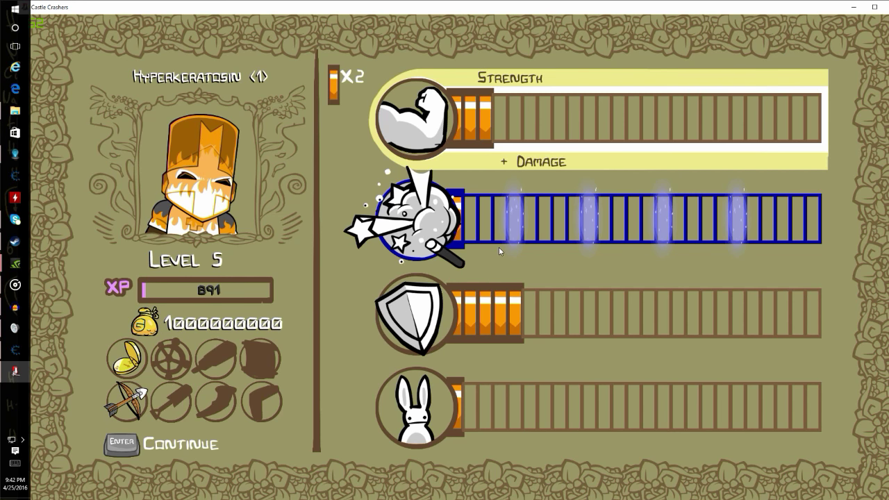
# - Examine the orange knight's stats screen after the restart, moving through the attributes and checking the gold
pyautogui.press('Down')
pyautogui.press('Down')
pyautogui.press('Up')
pyautogui.press('Up')
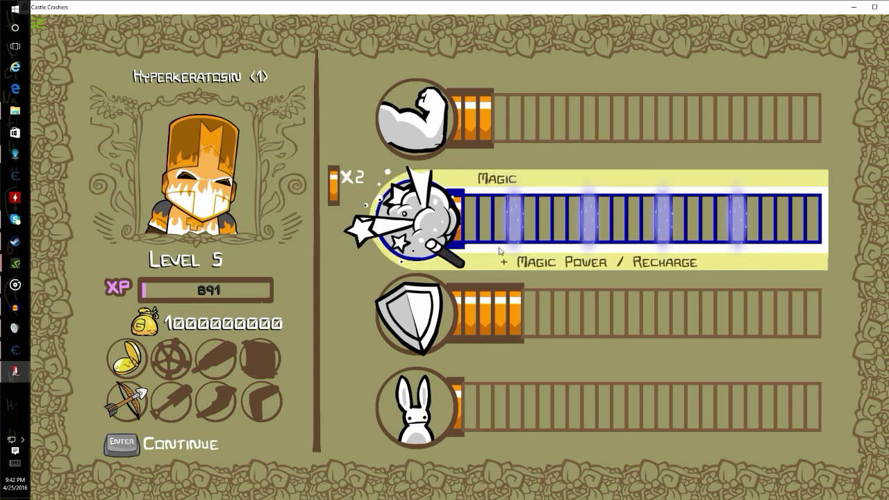